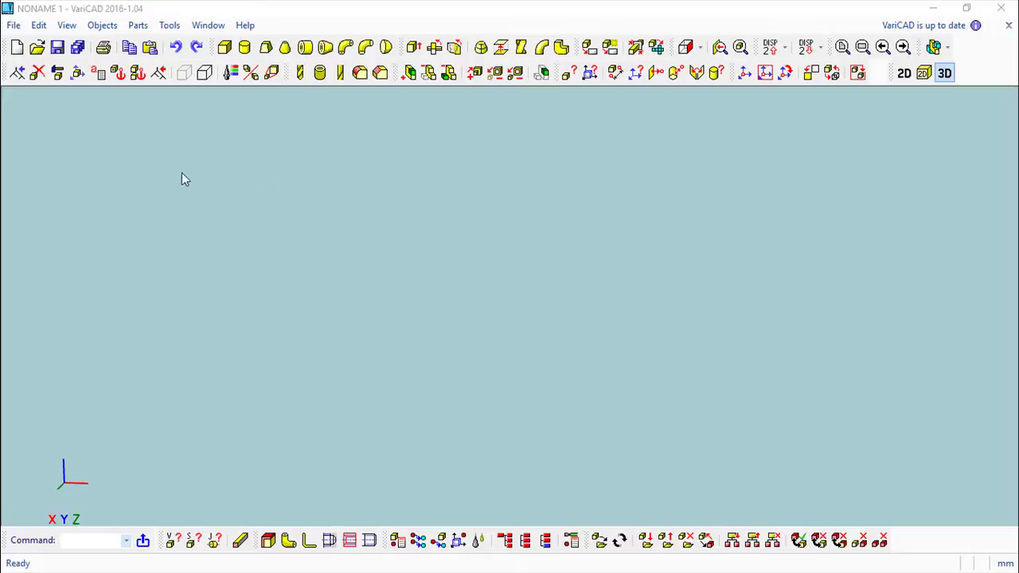
Open the sample1 drawing from the samples folder
left_click(38, 47)
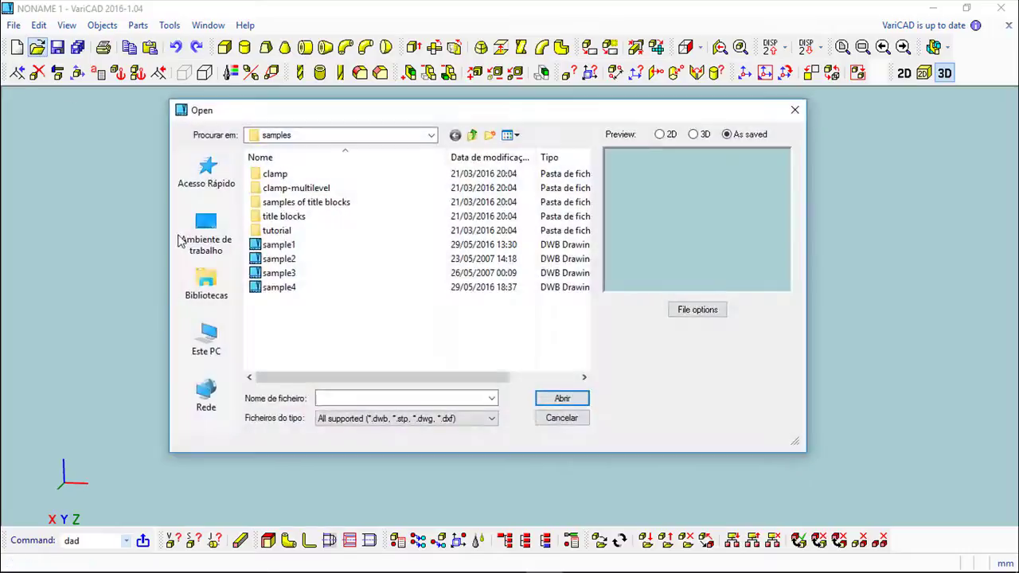
left_click(275, 245)
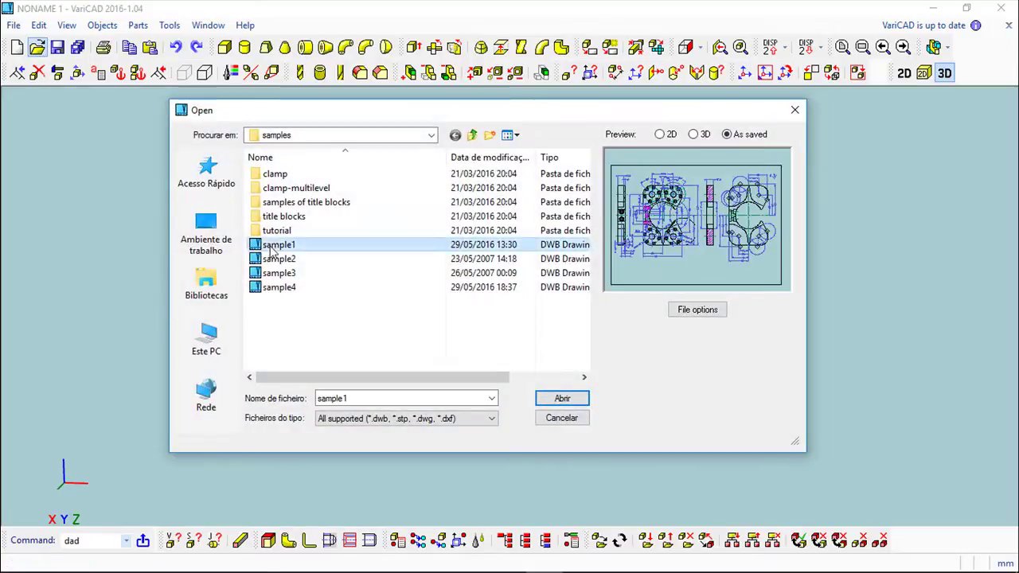
left_click(567, 398)
left_click(38, 24)
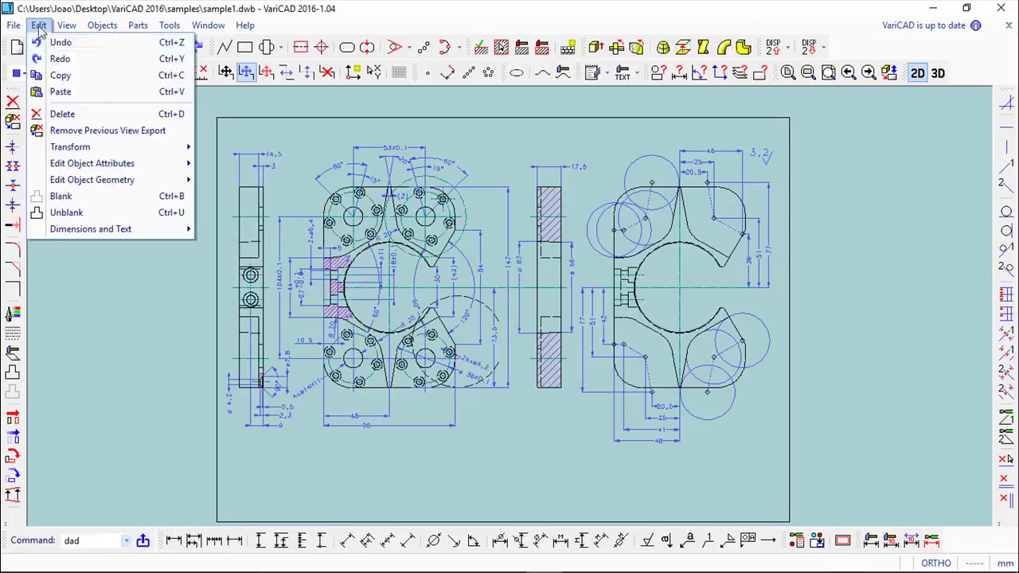
left_click(66, 24)
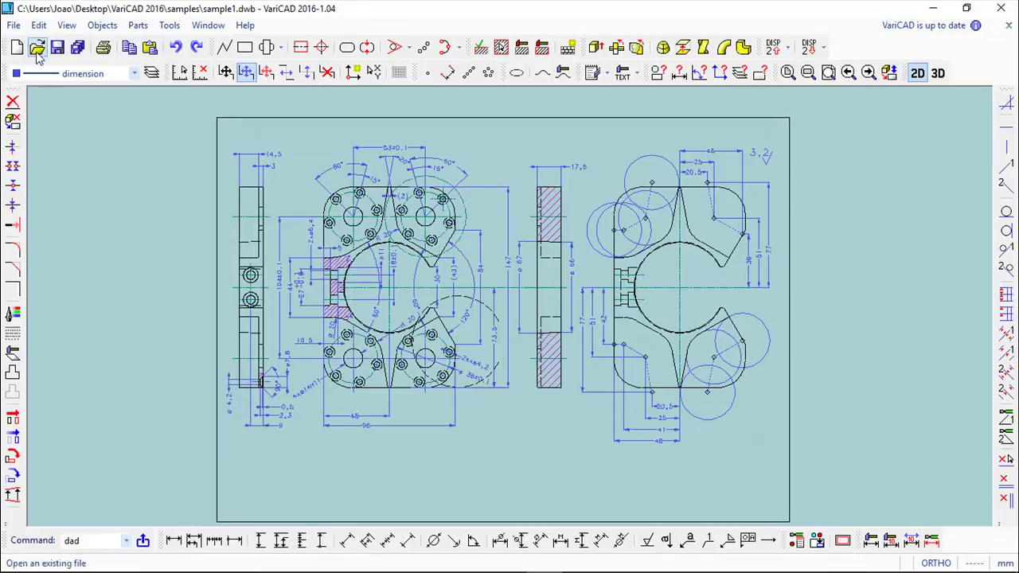
Open sample2, sample3 and sample4 from the samples folder, ending on the sample4 clamp assembly
left_click(37, 47)
left_click(278, 259)
left_click(561, 398)
left_click(37, 47)
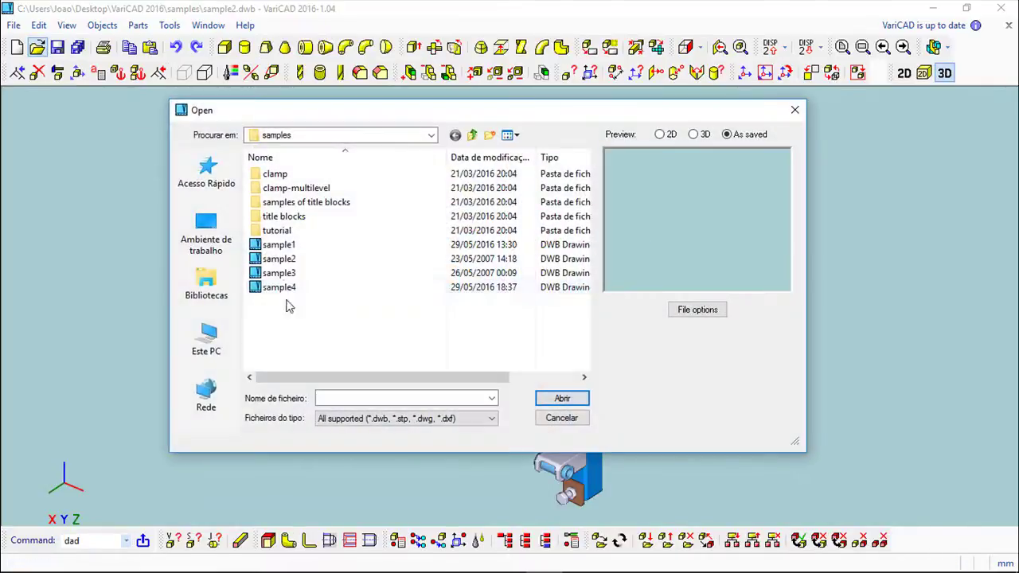
left_click(278, 273)
left_click(561, 398)
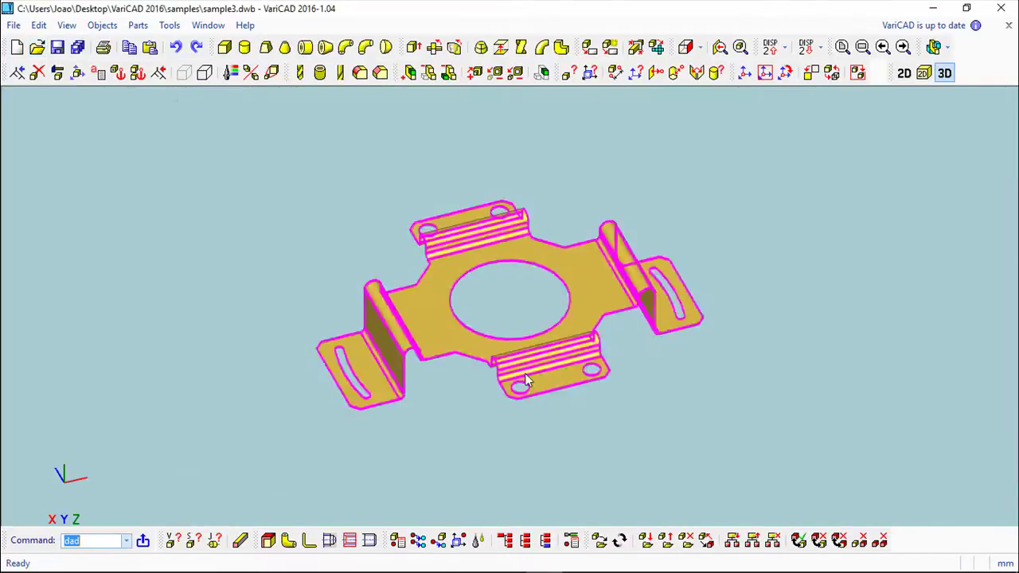
left_click(37, 47)
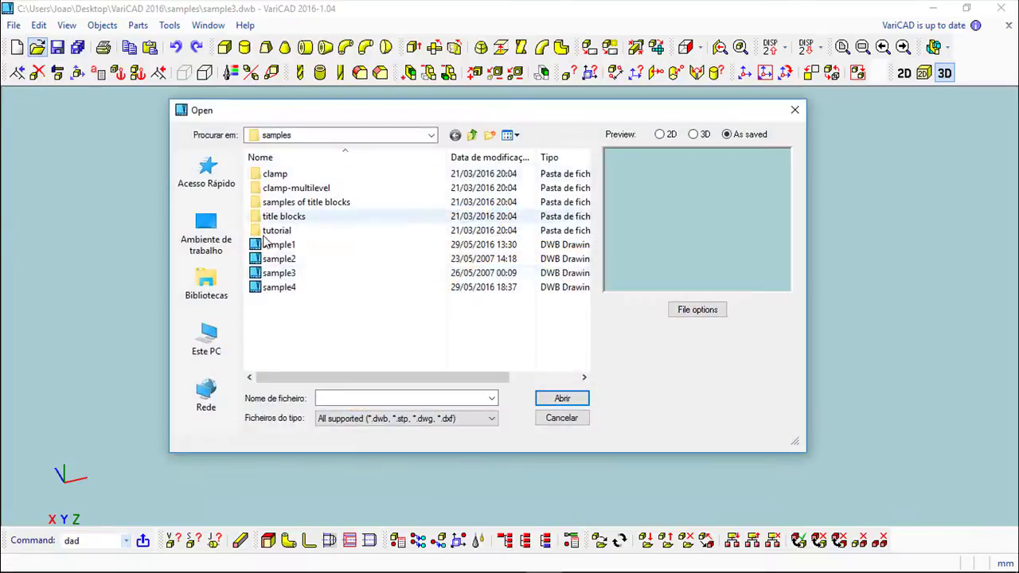
left_click(286, 288)
left_click(561, 398)
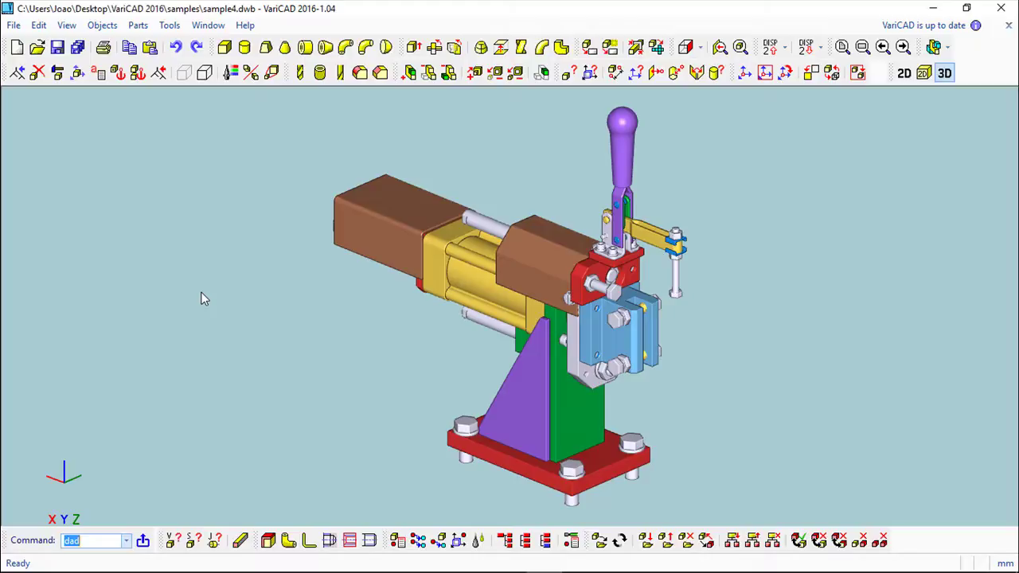
Switch from sample4 to sample3.dwb using the Window menu's document list
left_click(208, 25)
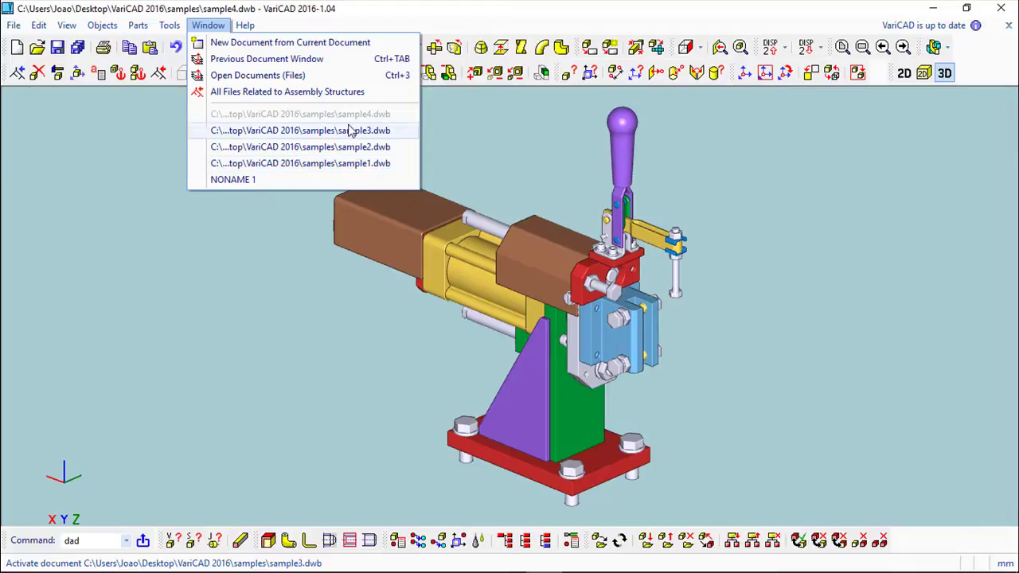
mouse_move(170, 24)
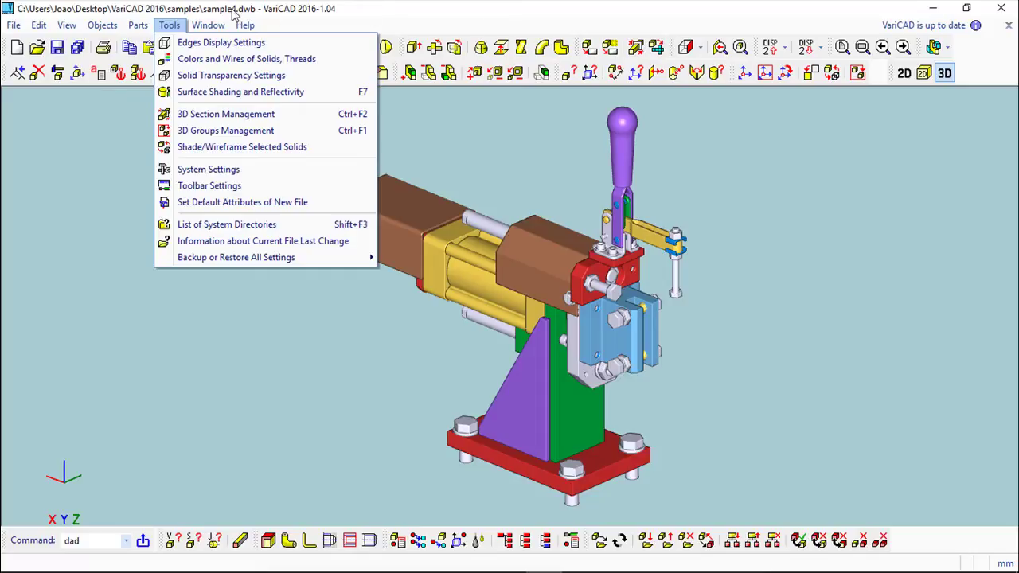
left_click(398, 7)
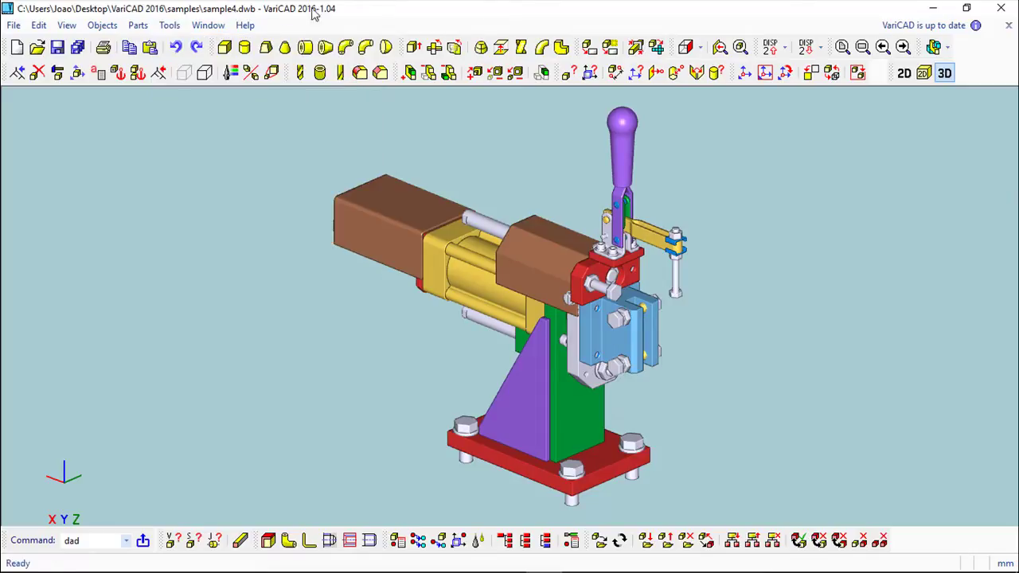
left_click(210, 26)
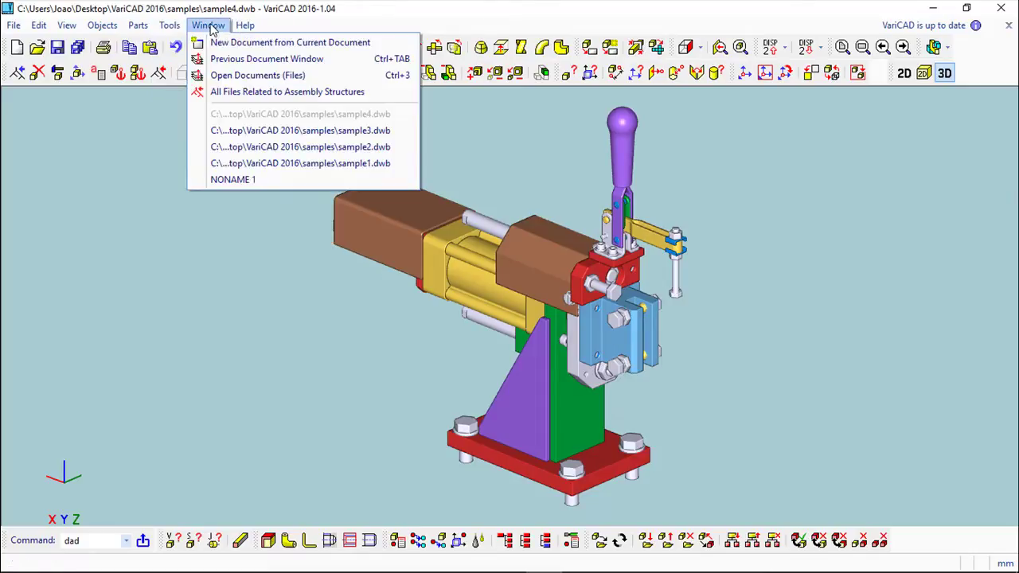
left_click(344, 135)
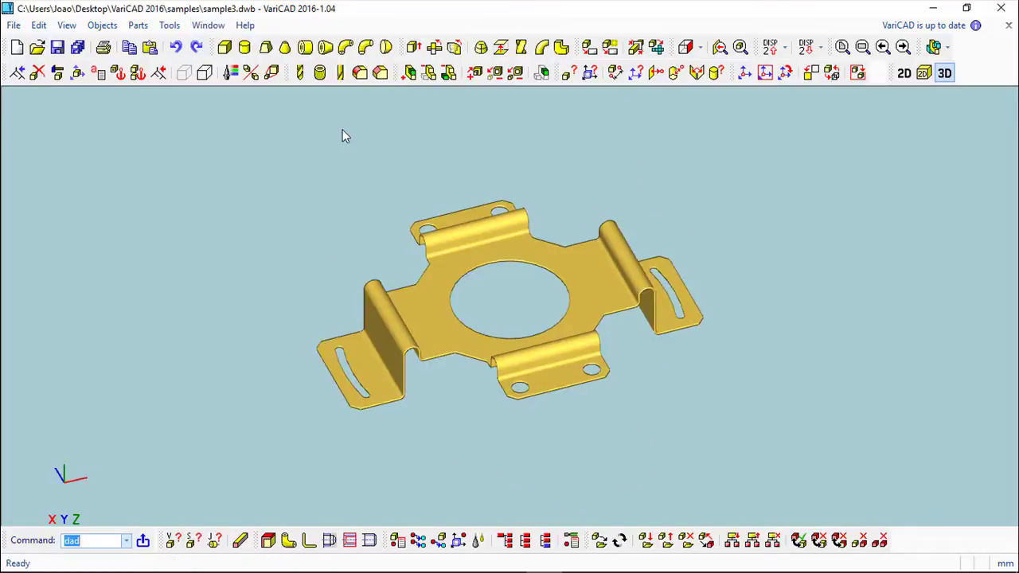
Show the Window menu with sample3, sample4, sample2, sample1 and NONAME 1 listed
left_click(204, 27)
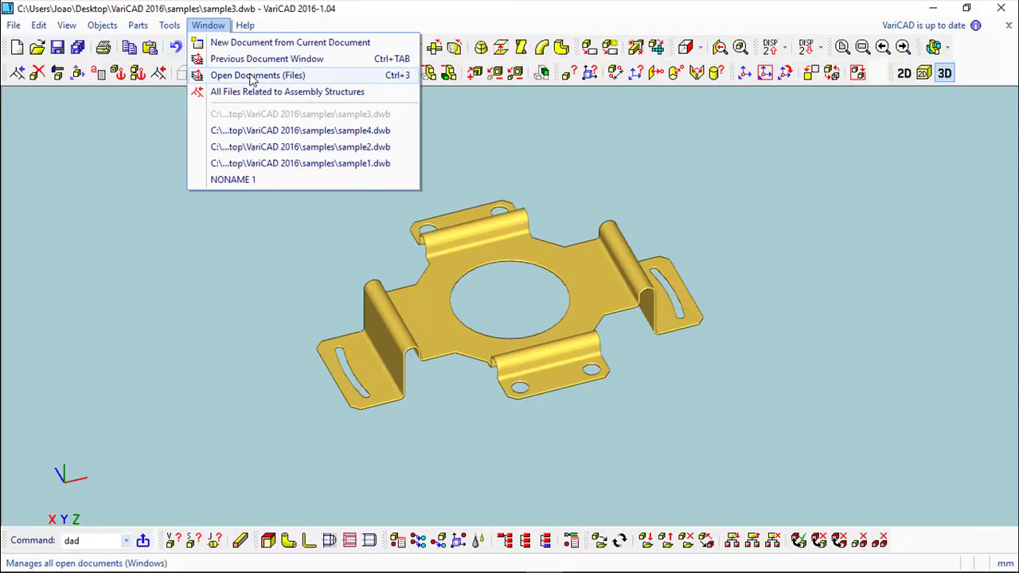
left_click(251, 77)
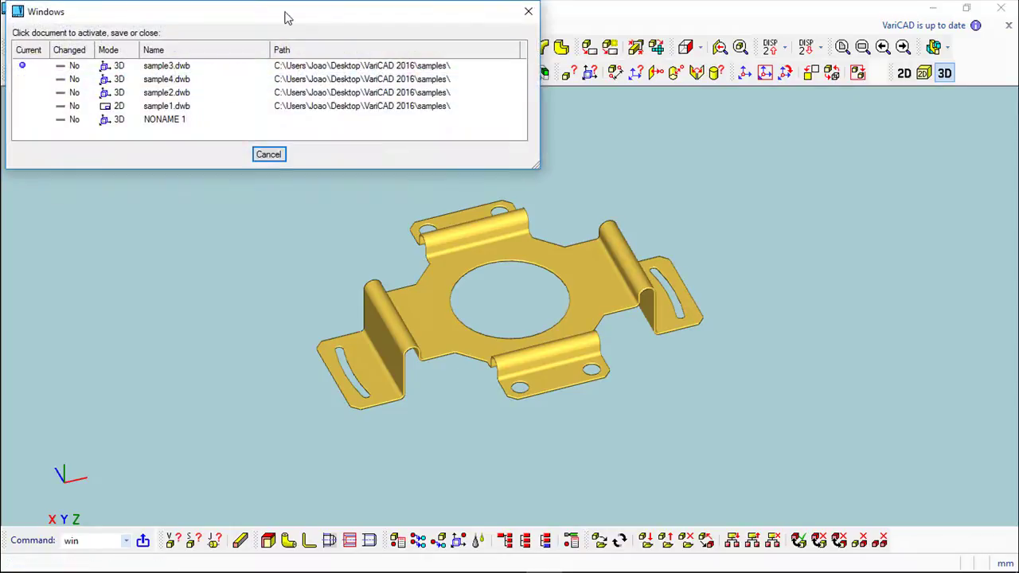
left_click_drag(289, 18, 291, 108)
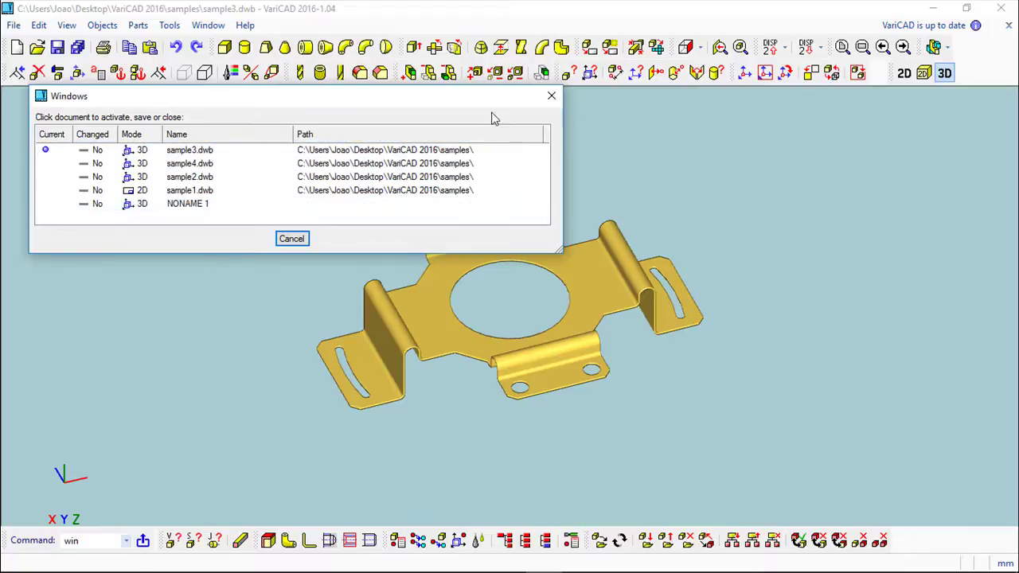
left_click(551, 95)
left_click(208, 25)
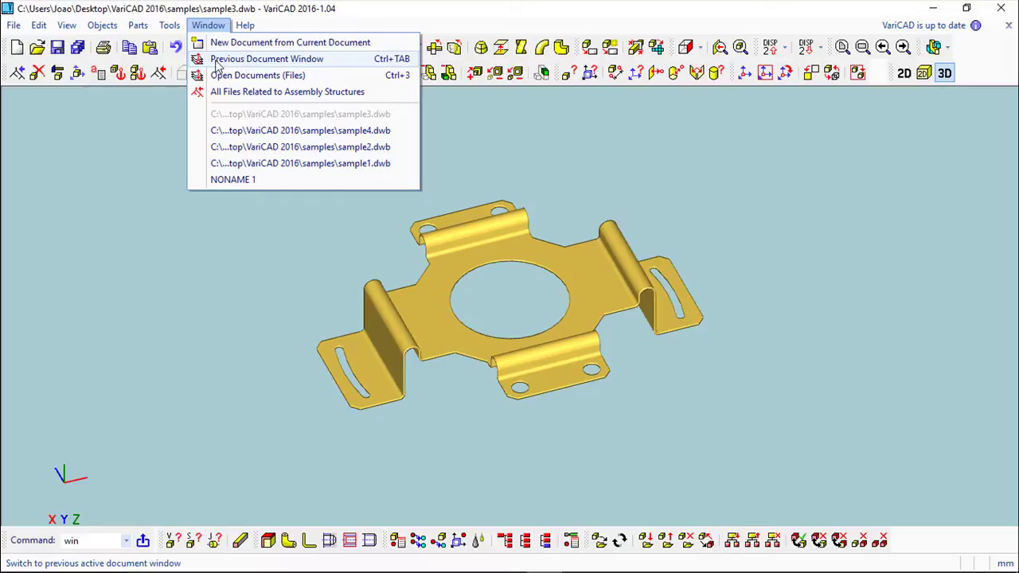
left_click(292, 64)
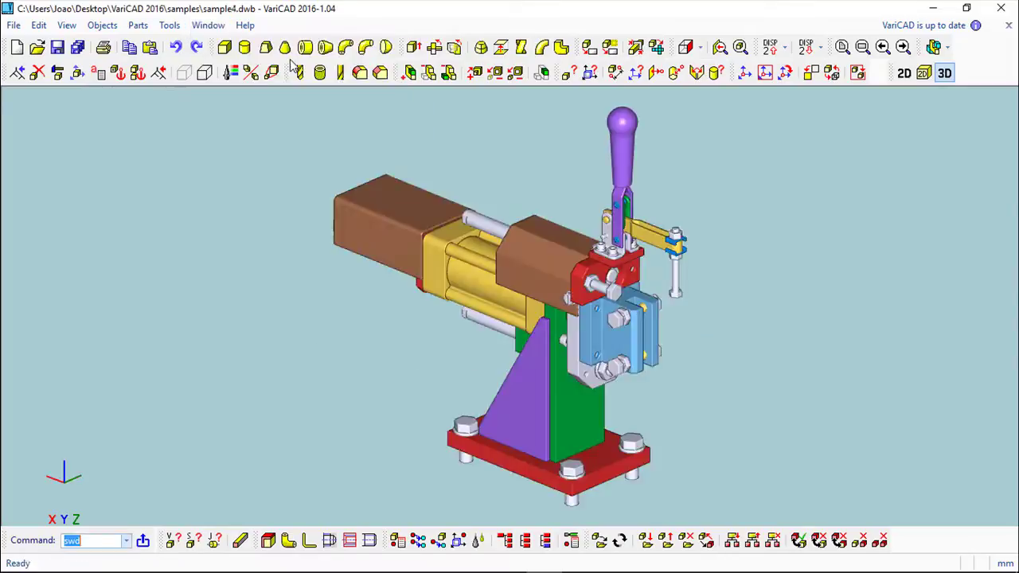
left_click(208, 25)
mouse_move(245, 25)
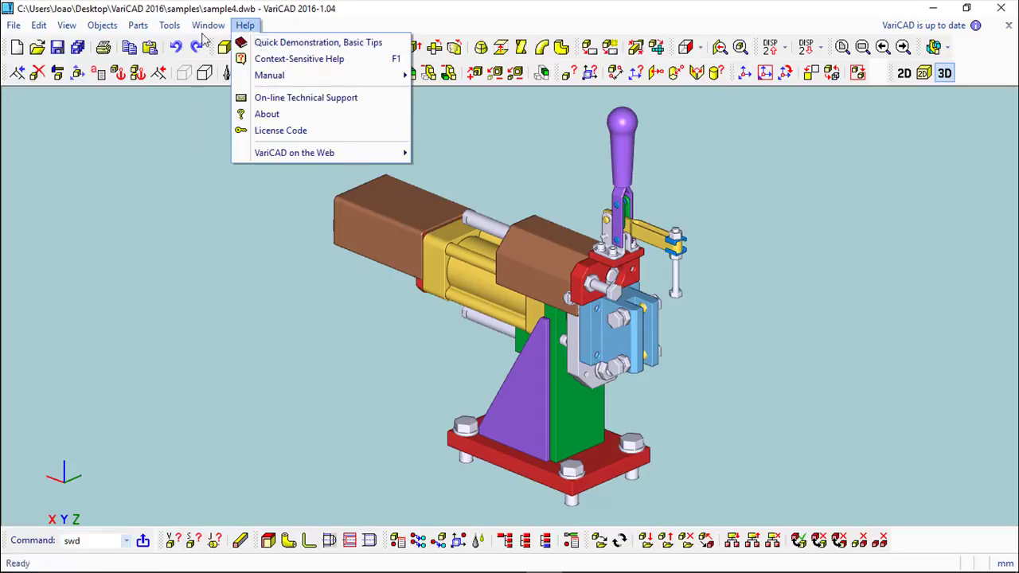
mouse_move(208, 24)
left_click(220, 63)
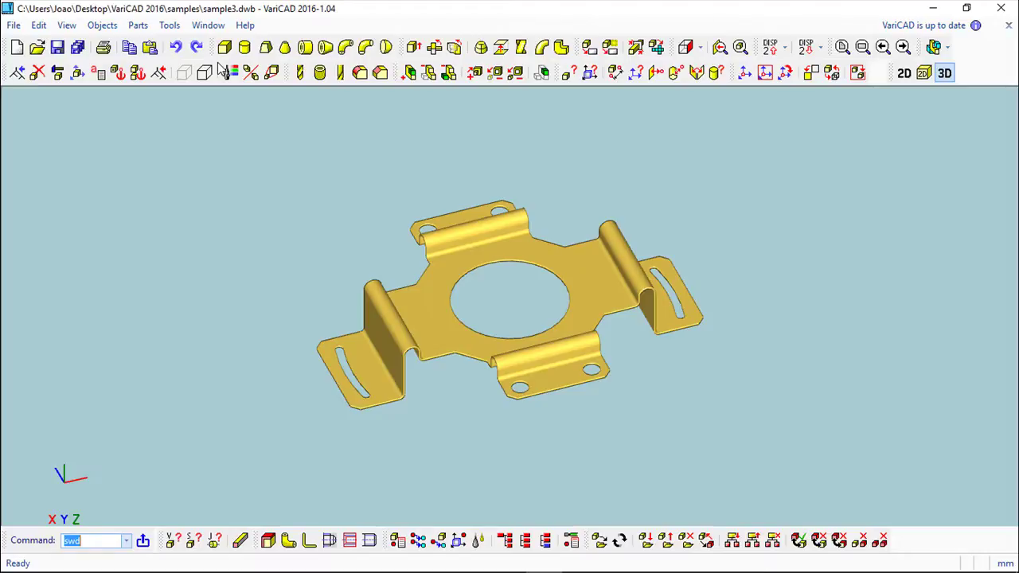
left_click(208, 25)
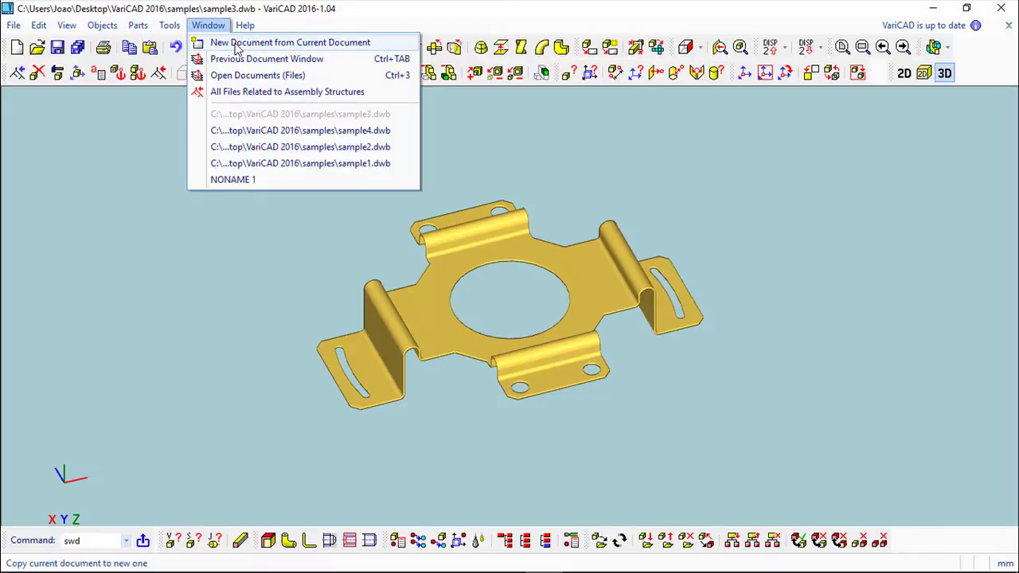
Create a new document from sample3 and save it as sample3_a.dwb in the samples folder
left_click(358, 50)
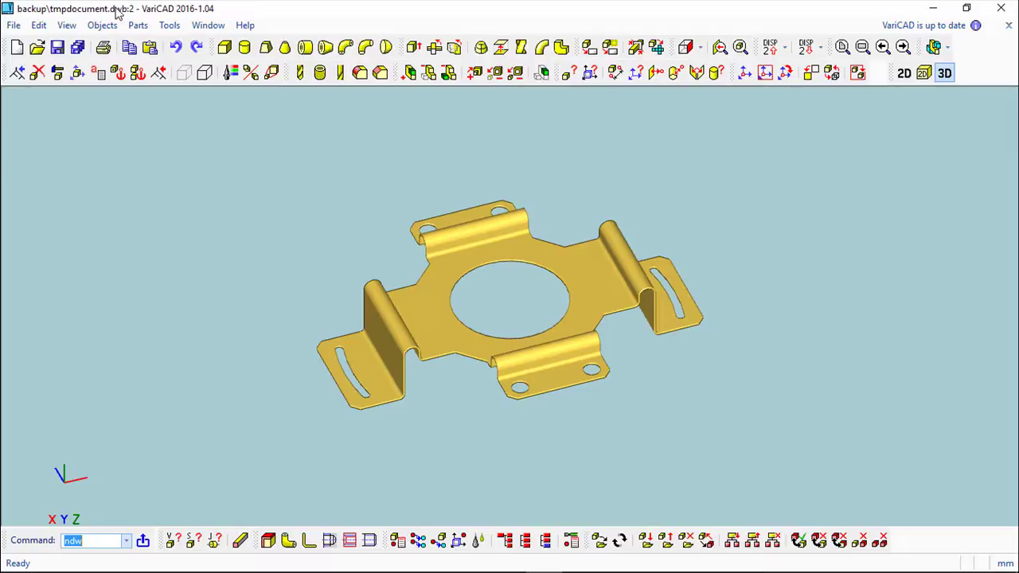
left_click(12, 25)
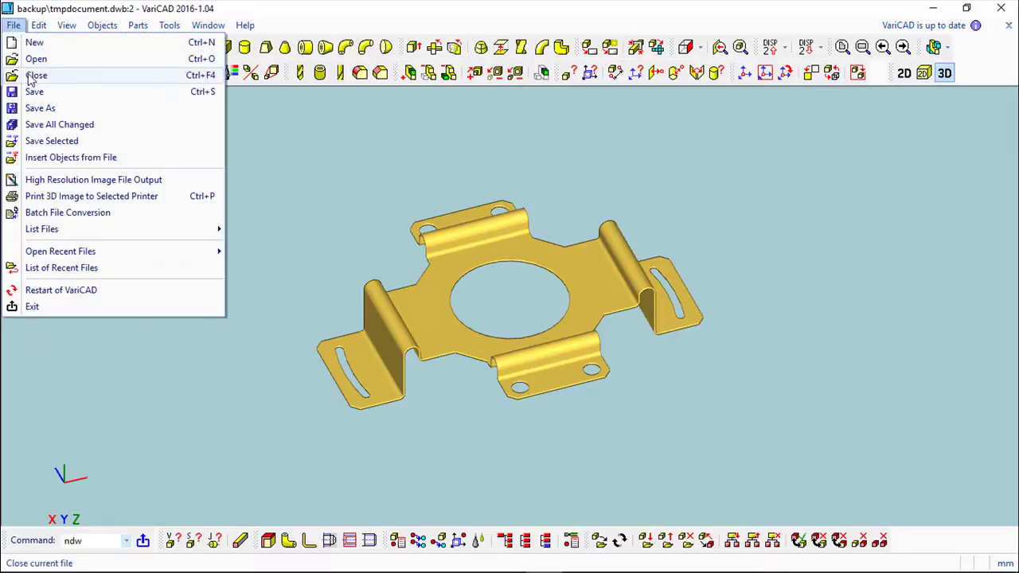
left_click(36, 108)
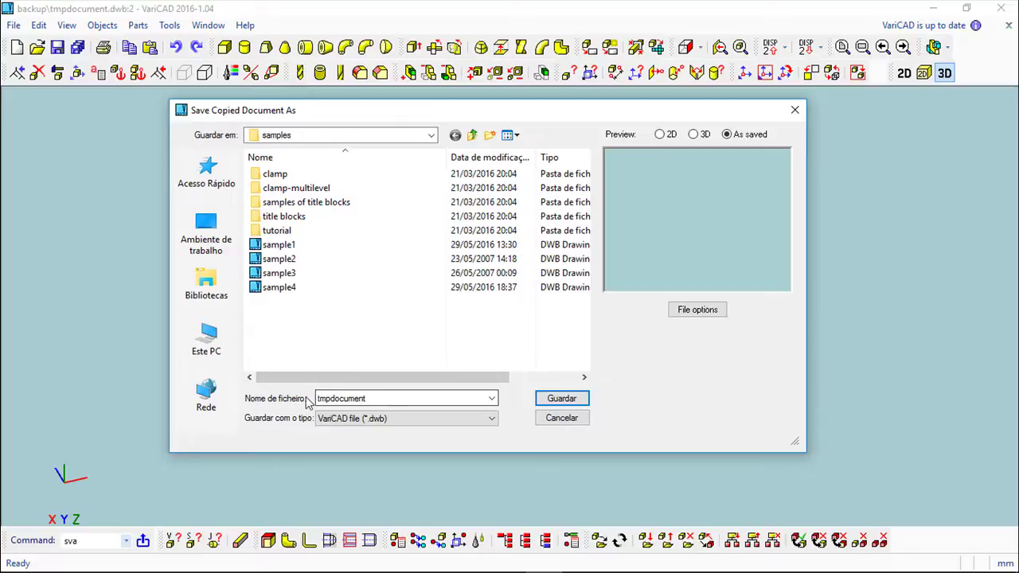
double_click(373, 398)
type("sa")
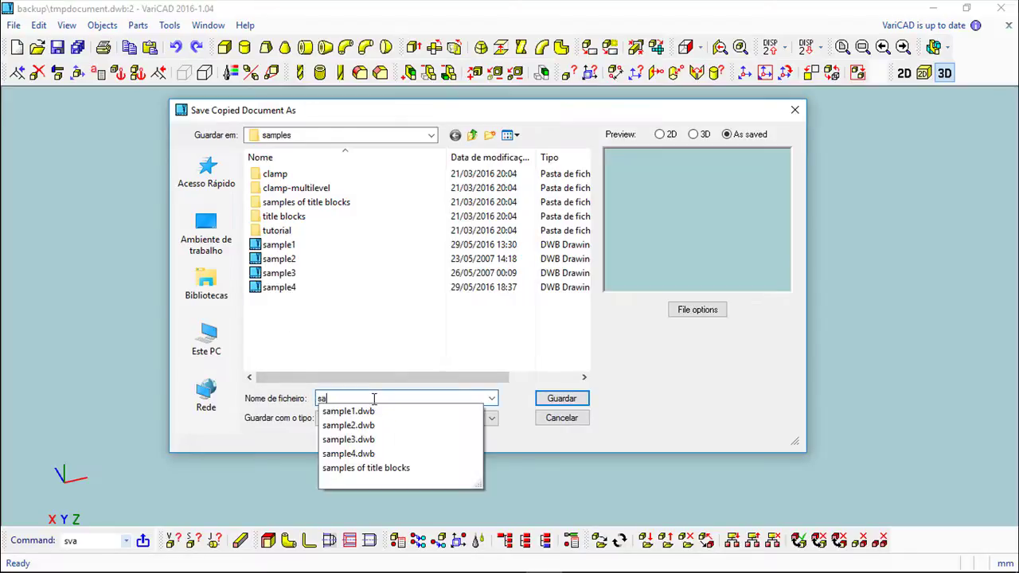
type("mple5")
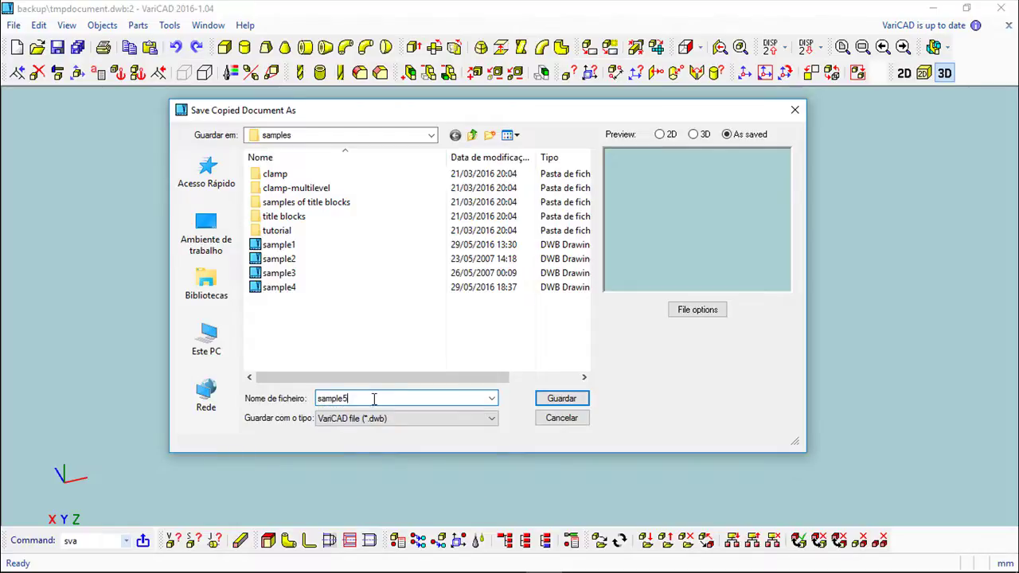
key("BackSpace")
type("3_")
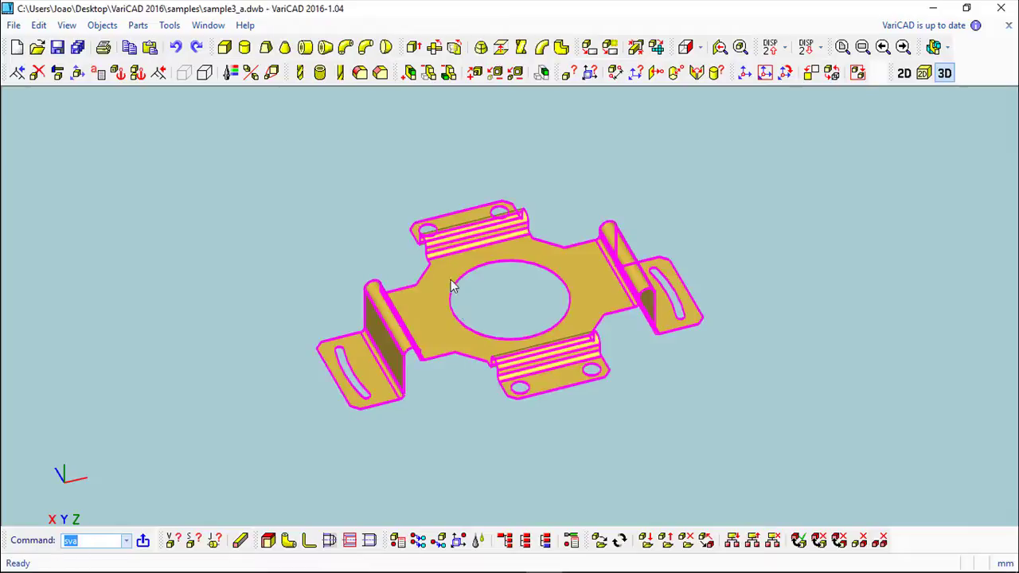
Orbit the sample3_a bracket to a new viewing angle and list the Tools options
middle_click_drag(496, 443, 568, 342)
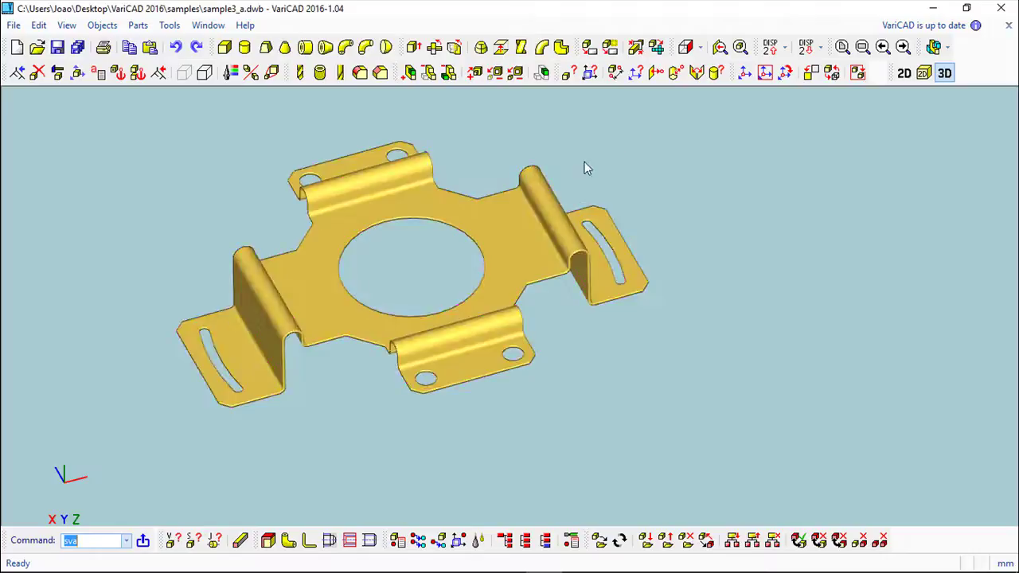
left_click(171, 25)
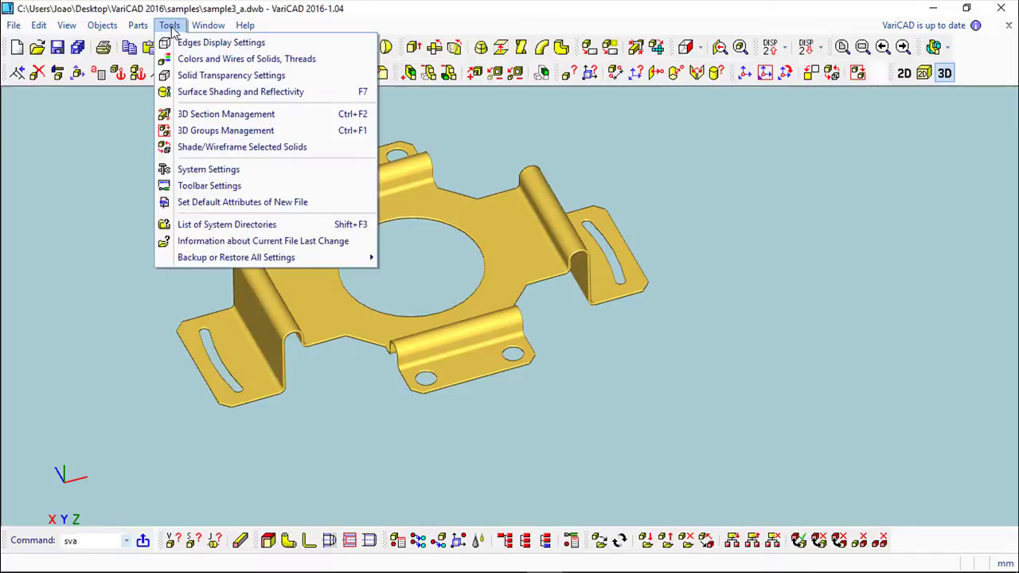
In System Settings' multiple-documents page, set clipboard insertion to 'Use drag and drop'
left_click(204, 171)
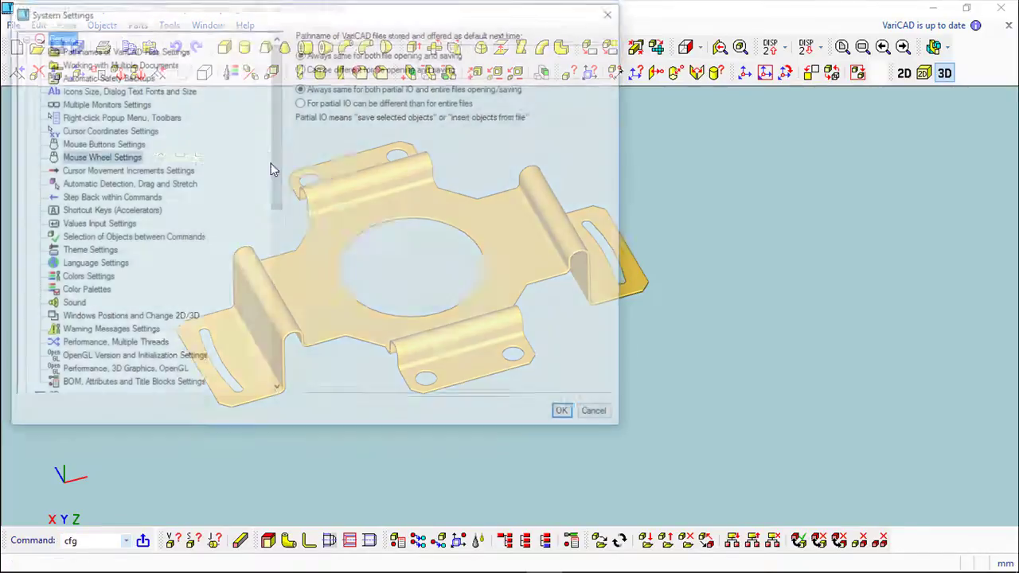
left_click_drag(180, 16, 232, 84)
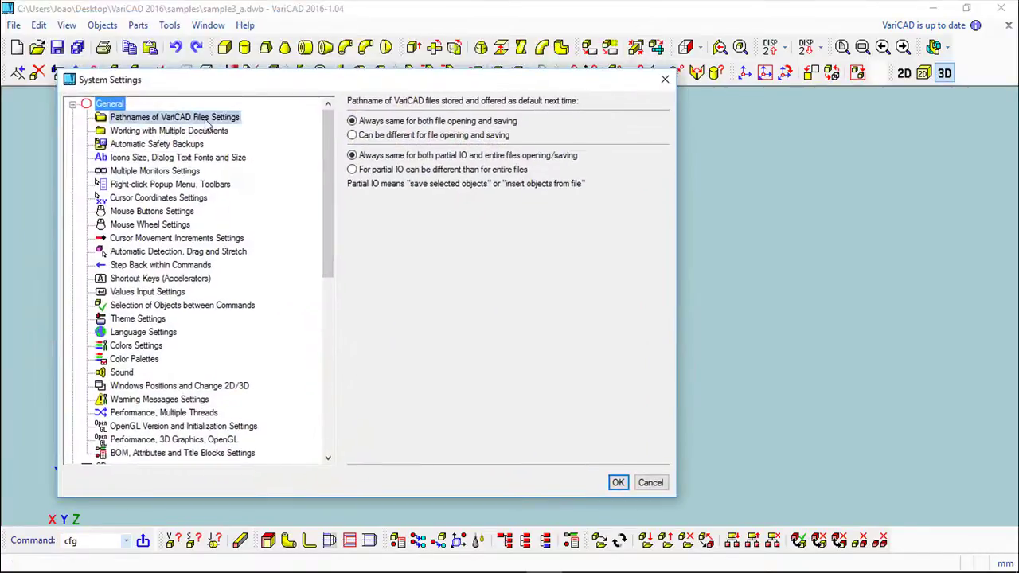
left_click(122, 133)
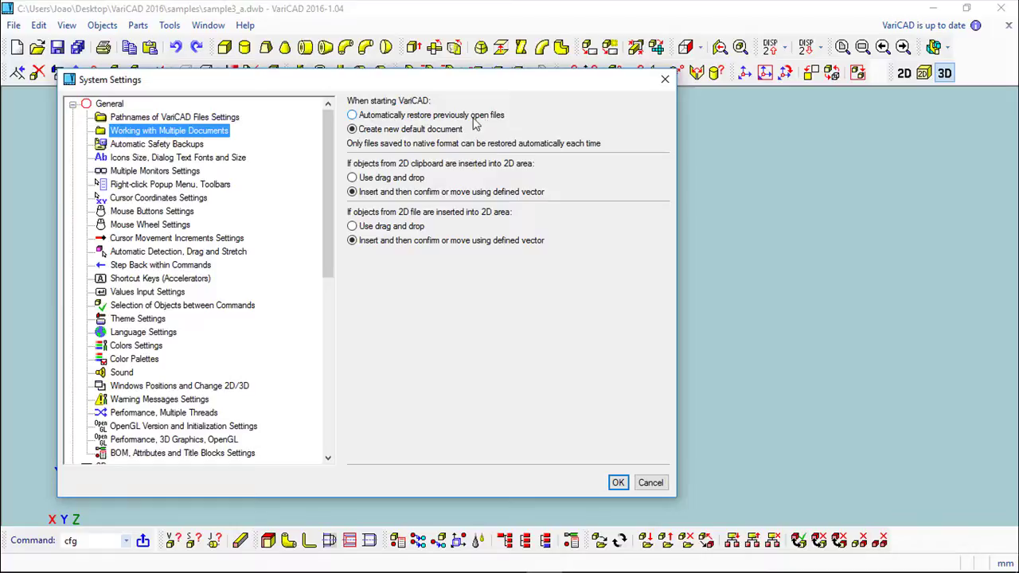
left_click(352, 130)
Confirm the settings, then switch to sample1.dwb and on to sample4.dwb
left_click(616, 483)
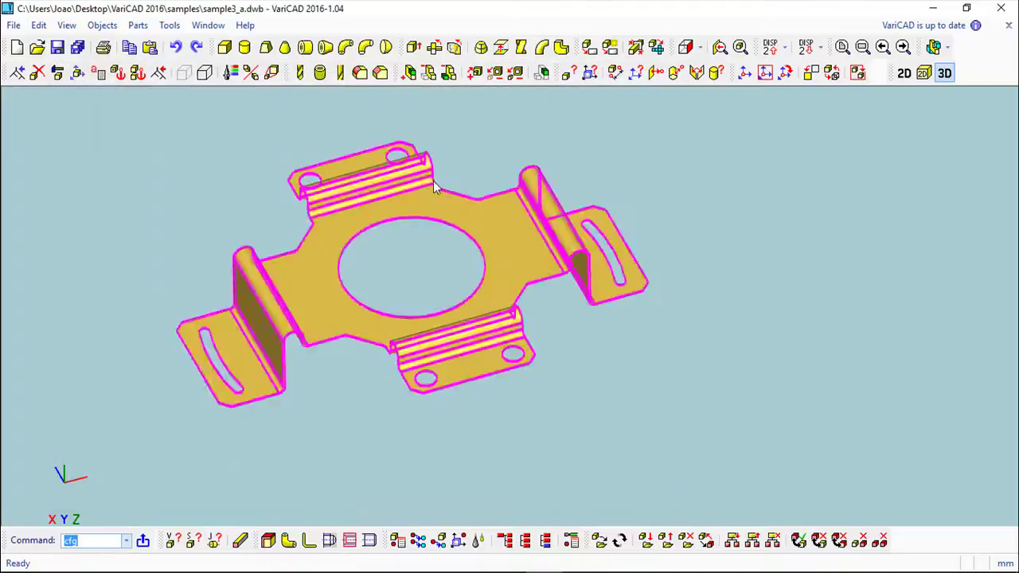
left_click(207, 24)
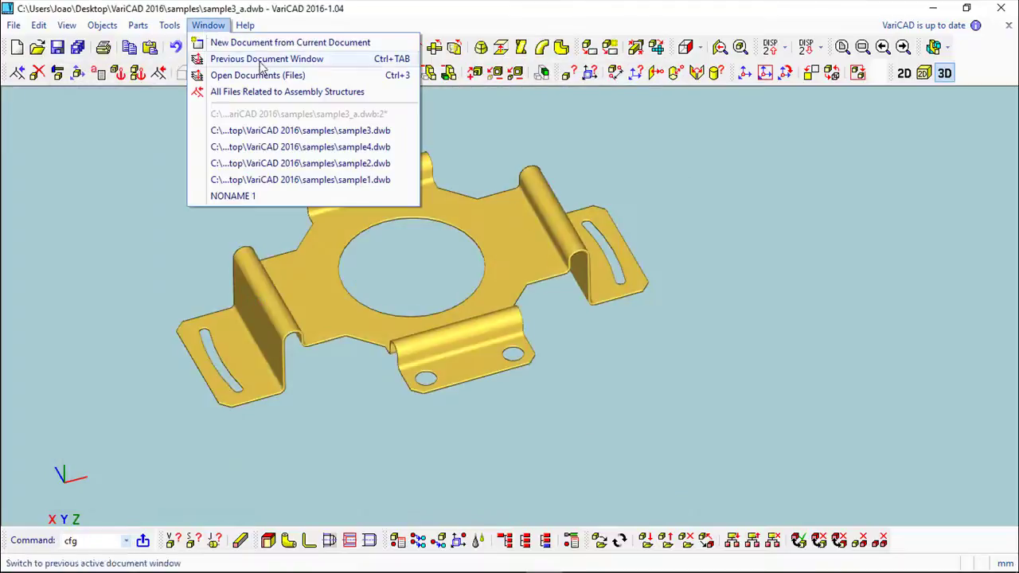
left_click(307, 185)
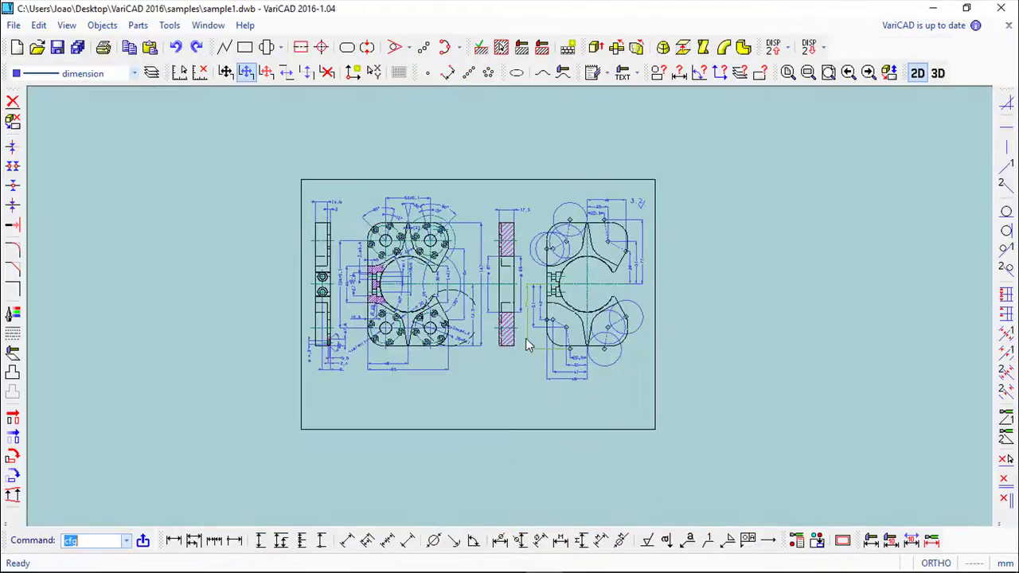
left_click(208, 25)
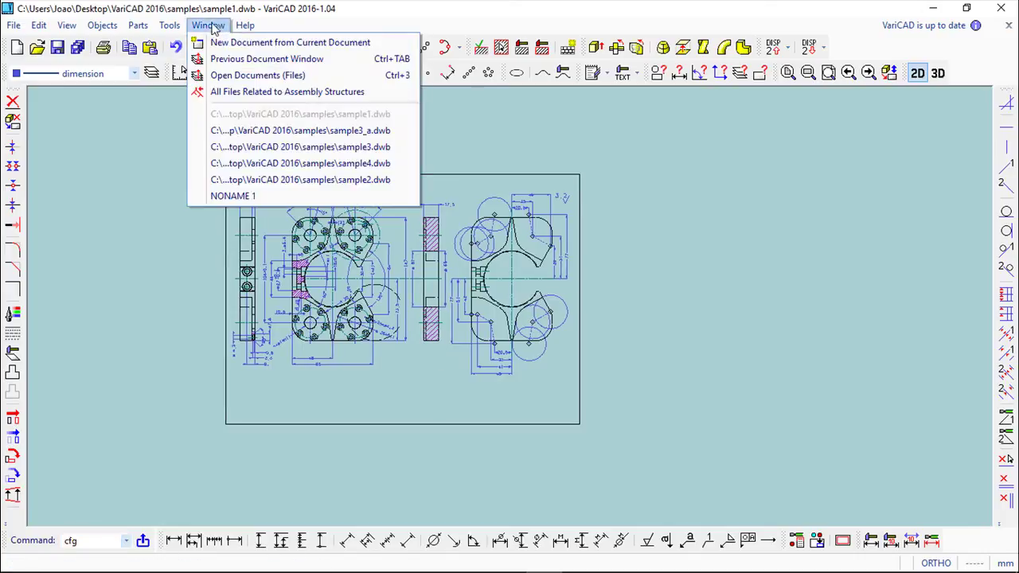
left_click(336, 163)
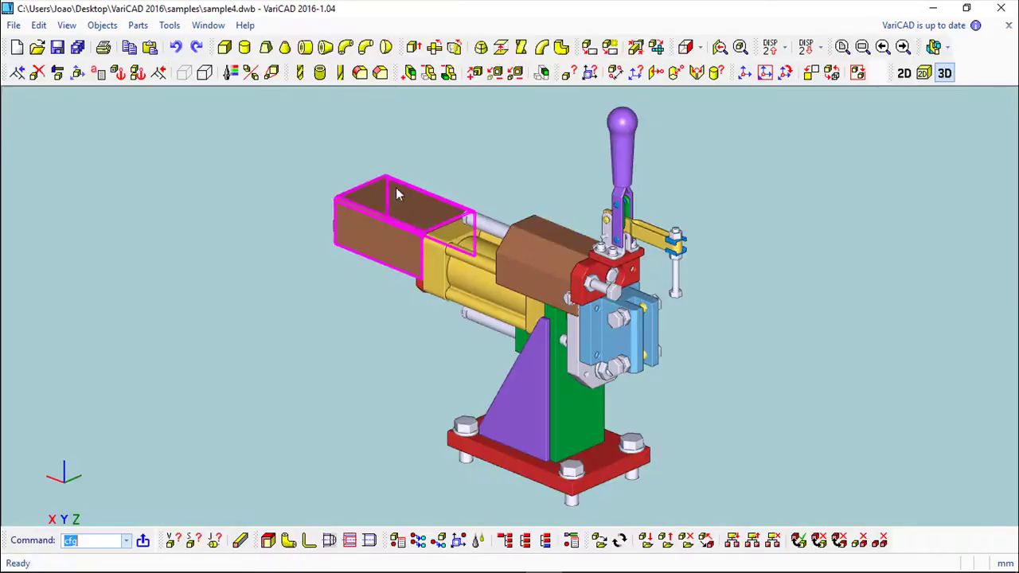
Draw a red rectangle in sample4's 2D drawing area and window-select it
left_click(904, 74)
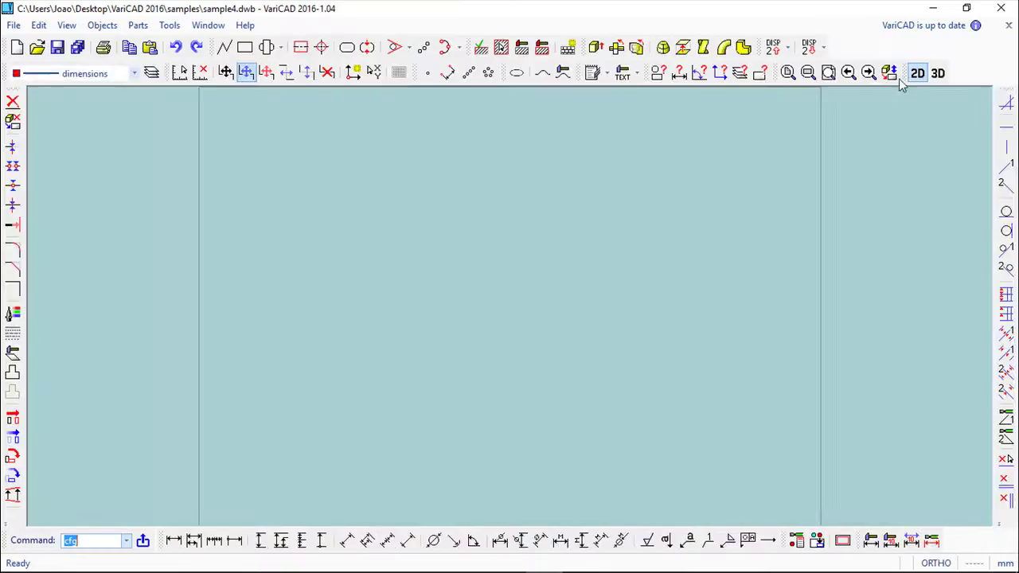
left_click(245, 47)
left_click(314, 212)
left_click(538, 342)
key("Escape")
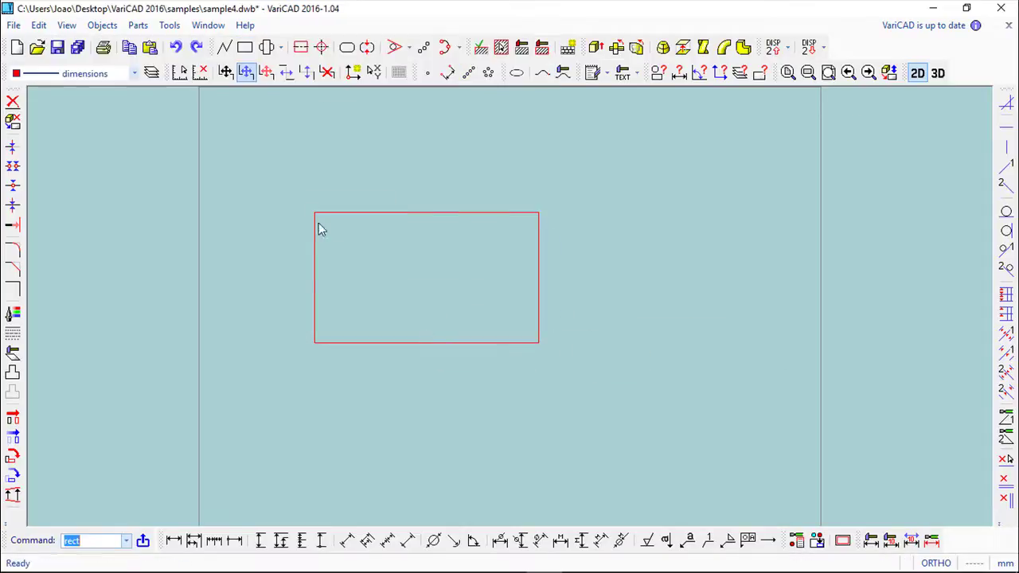
left_click_drag(472, 319, 641, 391)
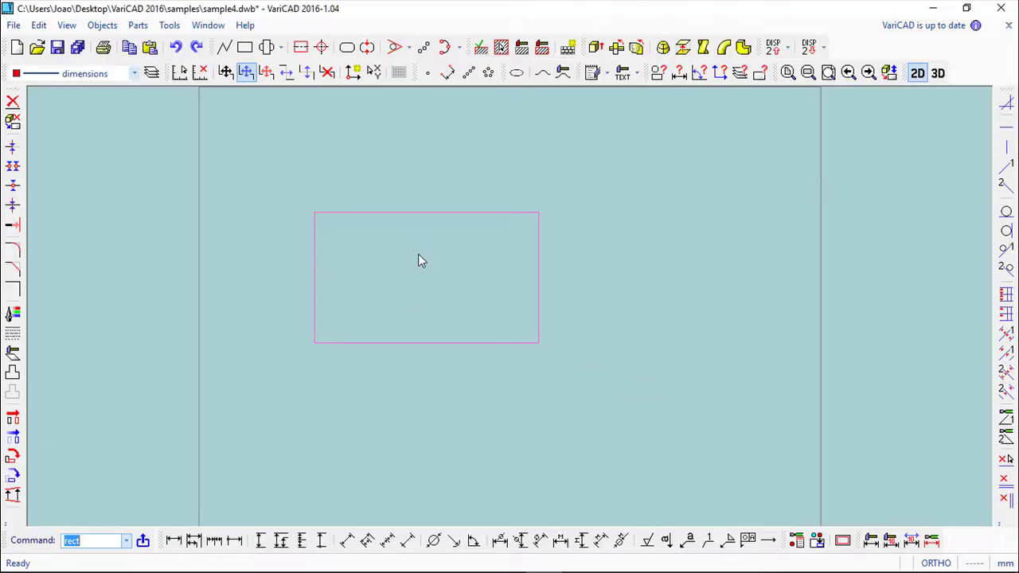
left_click(38, 25)
Copy the rectangle and paste it into sample1 to the right of the drawing sheet
left_click(60, 75)
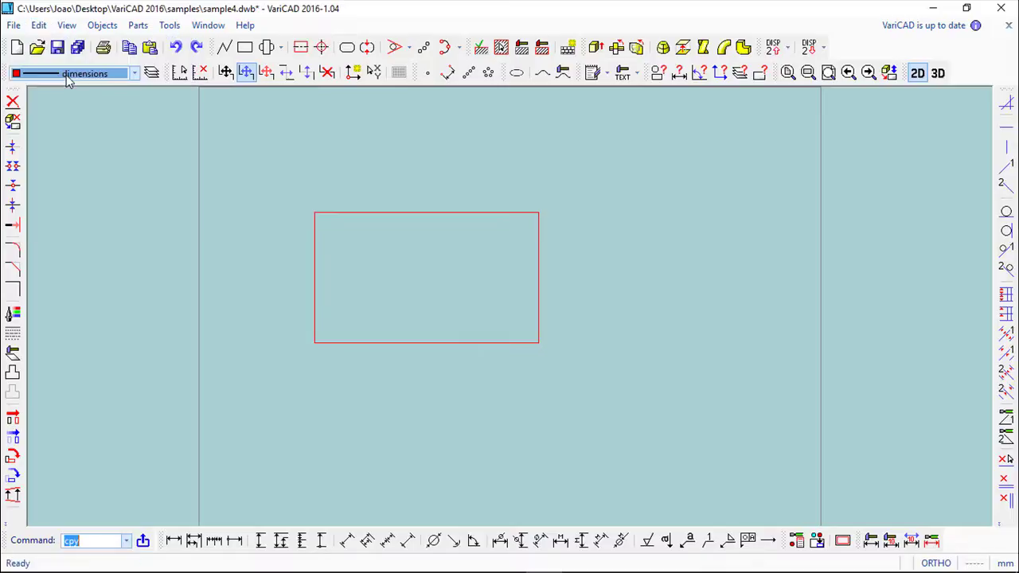
left_click(208, 25)
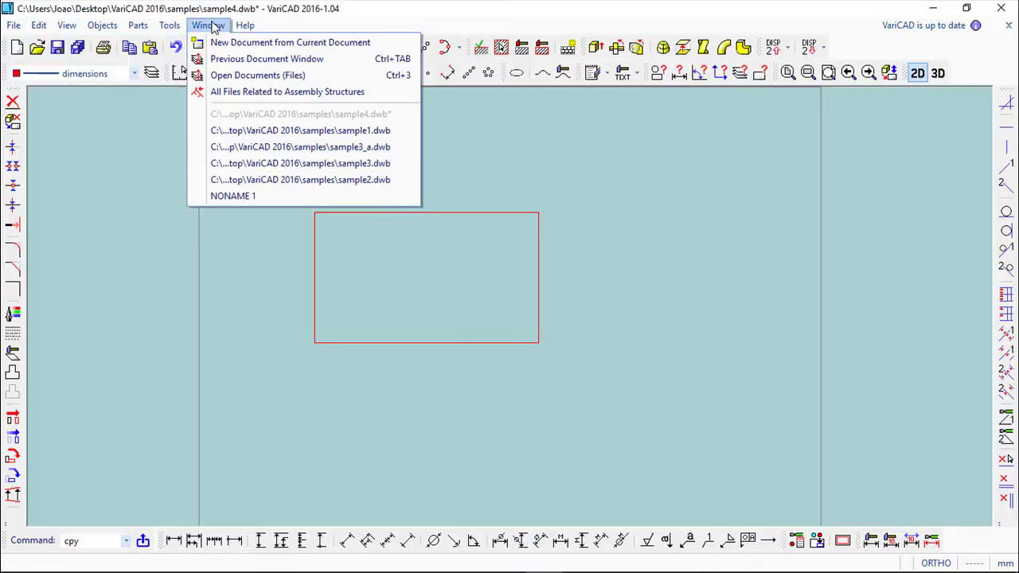
left_click(237, 60)
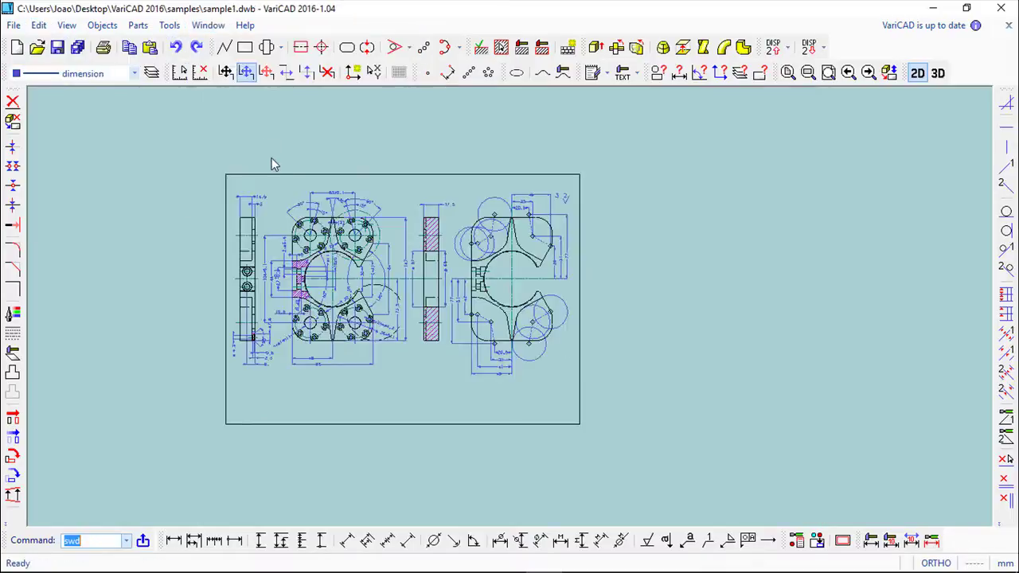
left_click(38, 25)
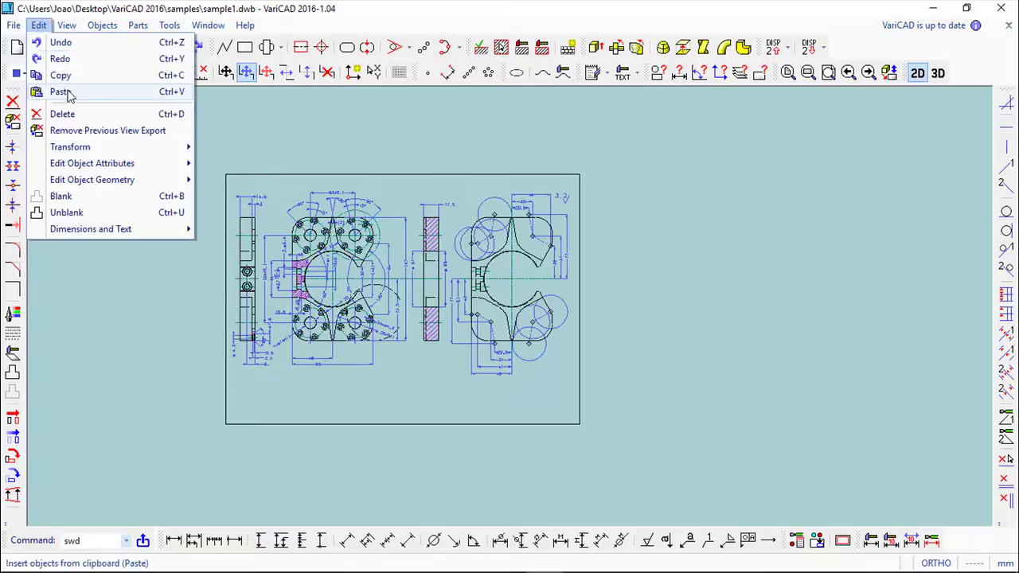
left_click(60, 91)
scroll(257, 182, "down", 4)
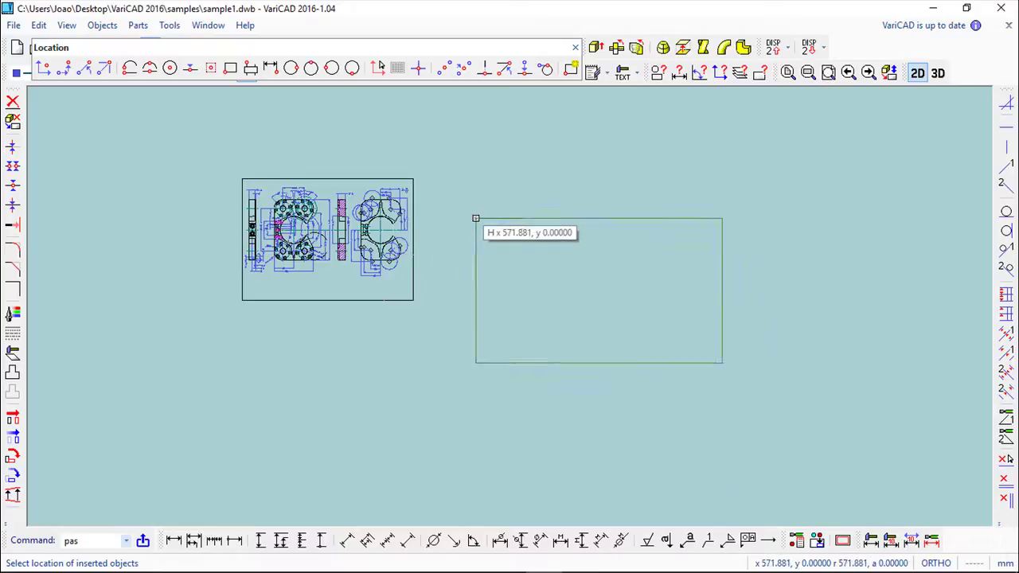
left_click(475, 219)
key("Escape")
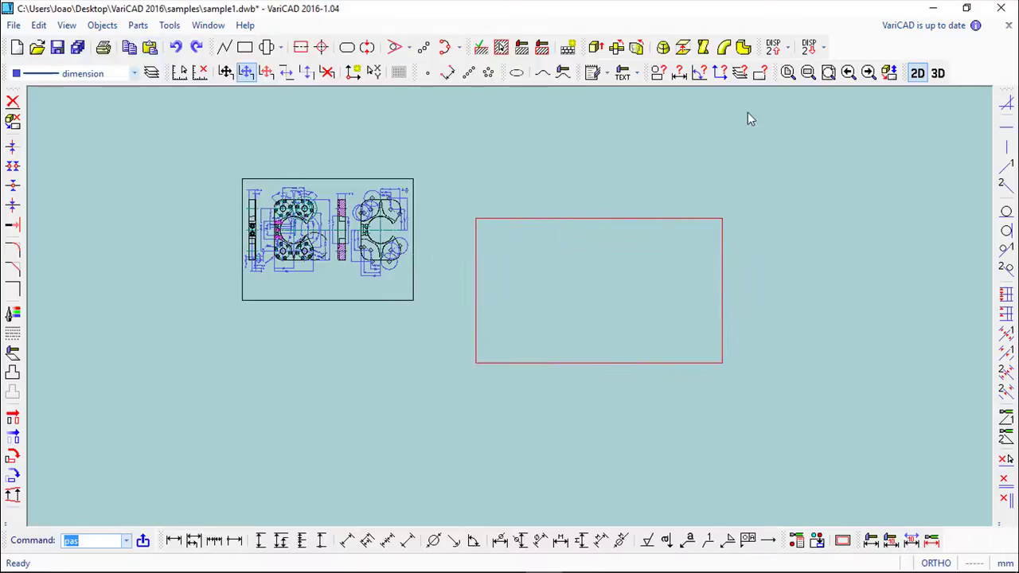
left_click(169, 26)
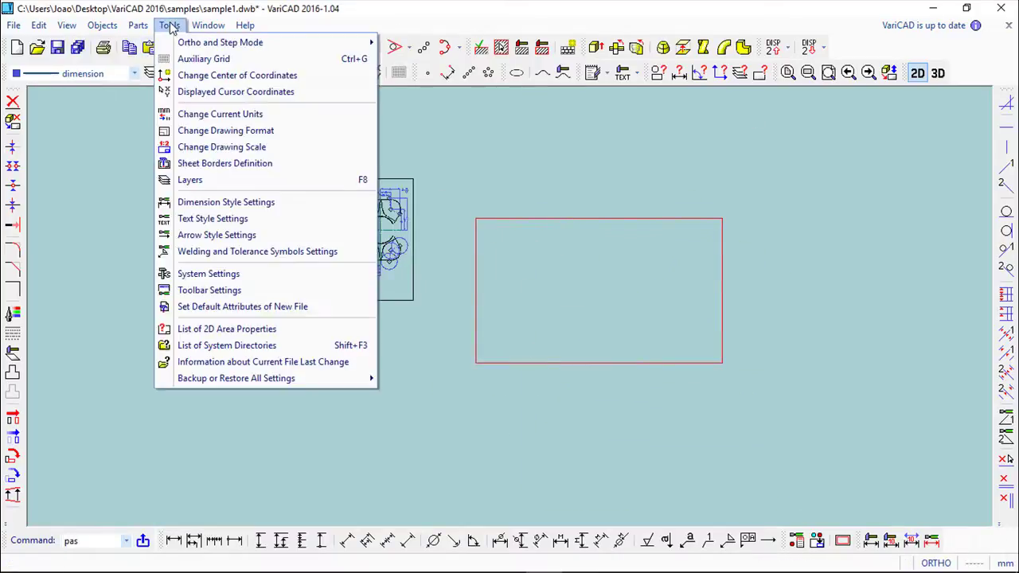
Set clipboard insertion to 'Insert and then confirm or move using defined vector' and apply
left_click(214, 275)
left_click(99, 118)
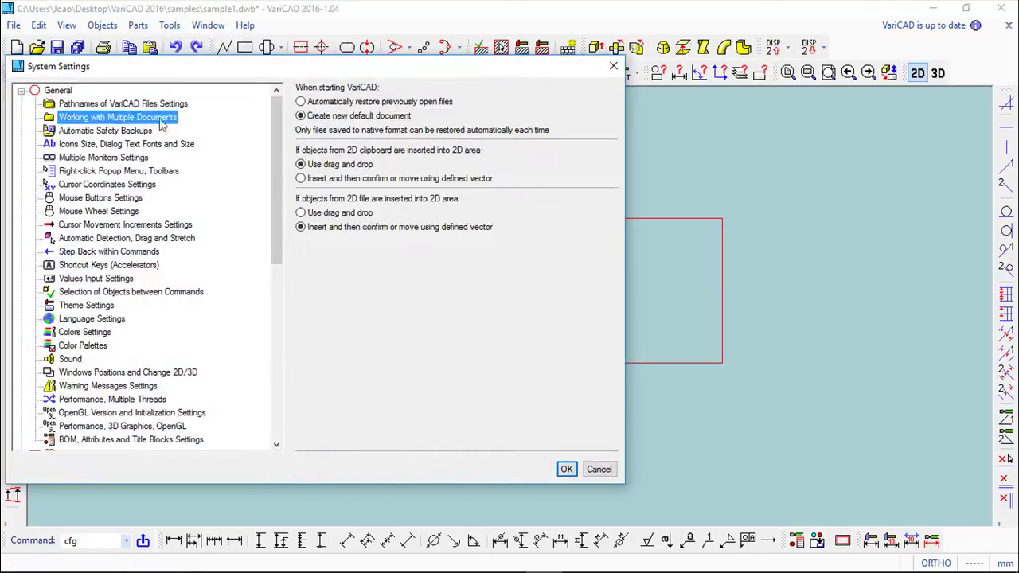
left_click(301, 179)
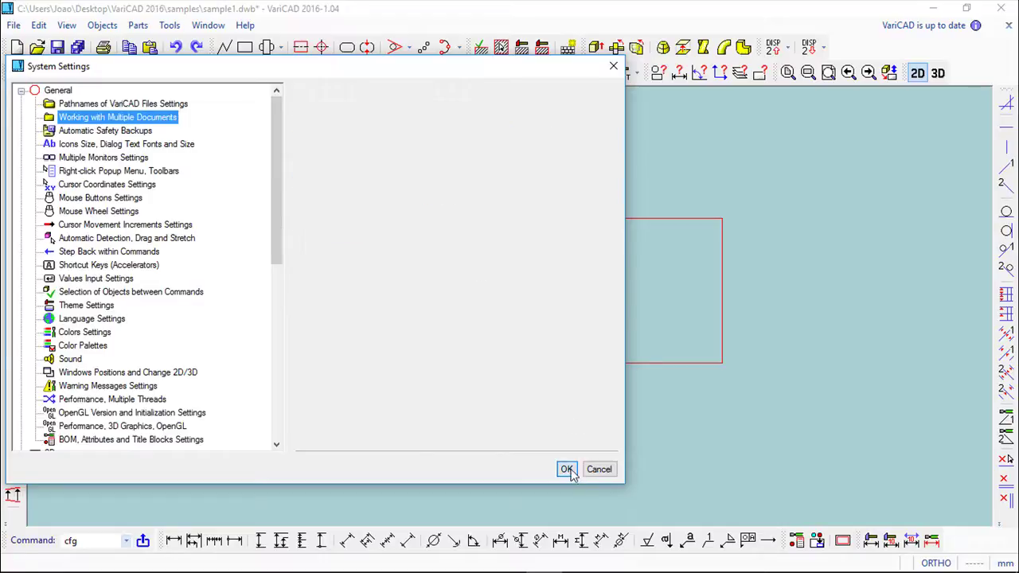
left_click(567, 470)
left_click(208, 26)
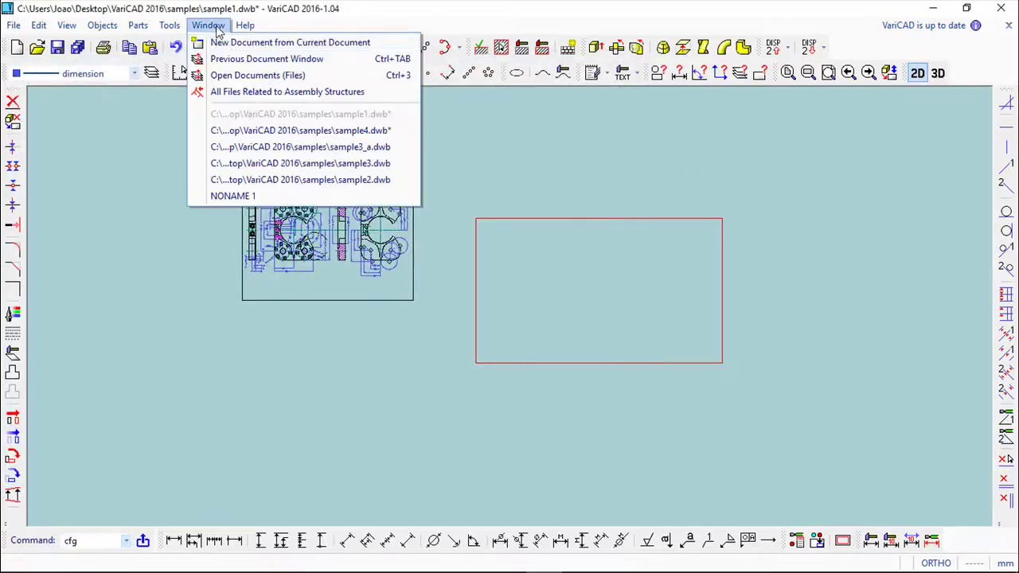
Copy the red rectangle from sample4 and return to sample1
left_click(238, 60)
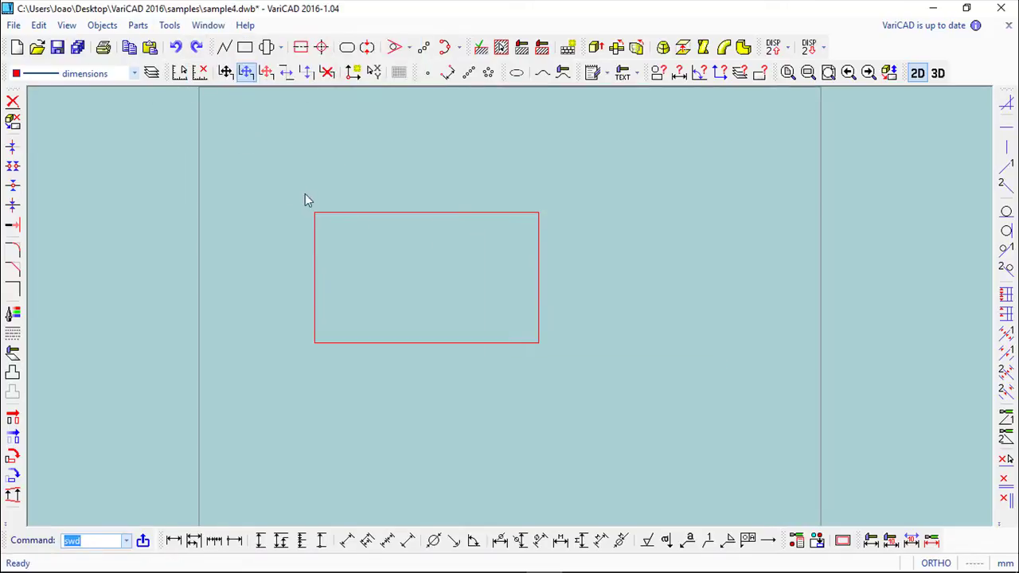
left_click_drag(281, 170, 631, 399)
left_click(38, 24)
left_click(63, 75)
left_click(208, 24)
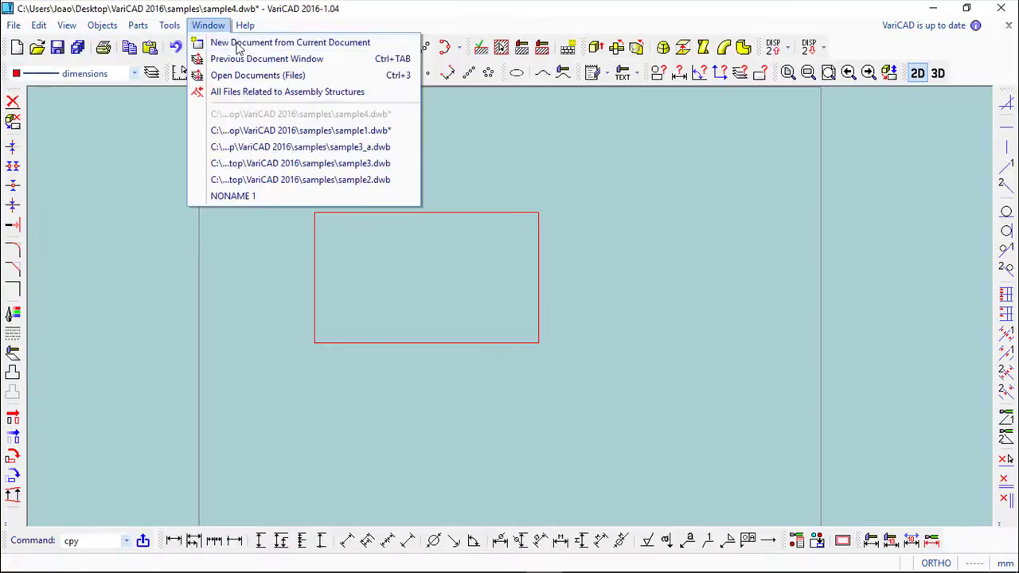
left_click(248, 60)
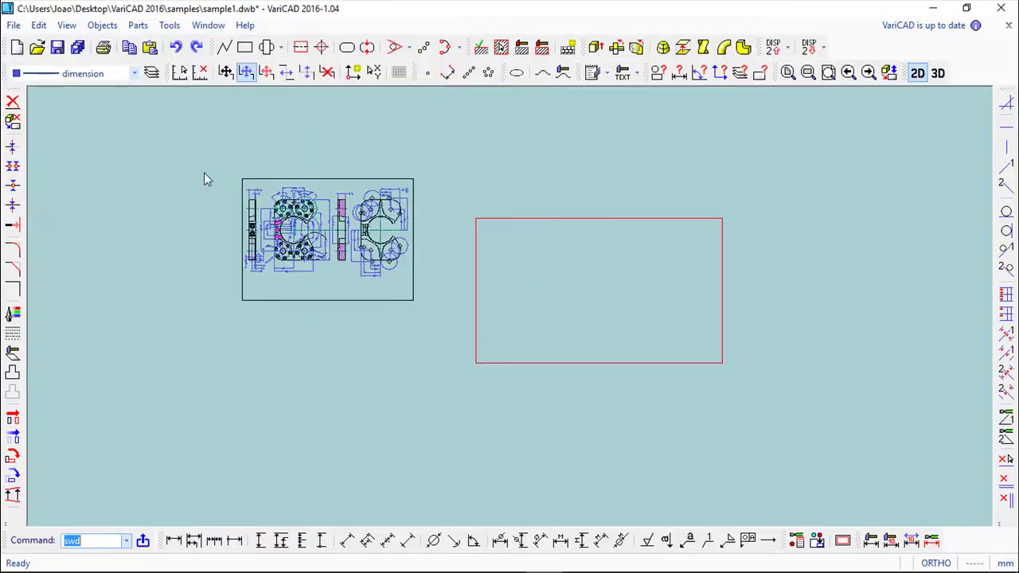
Paste the rectangle below the drawing sheet, shift it by a vector, and insert it definitively
left_click(39, 25)
left_click(71, 91)
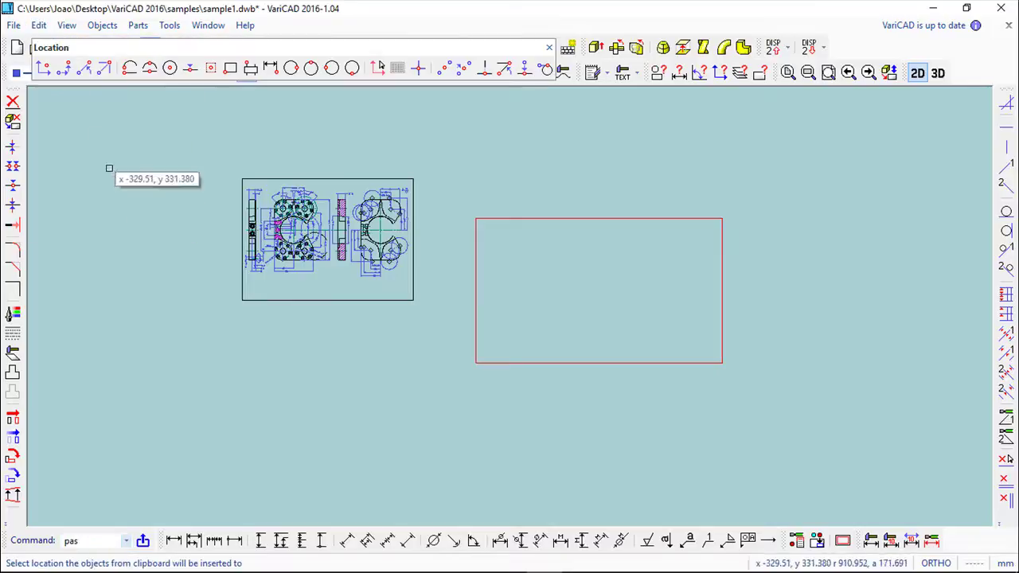
left_click(148, 458)
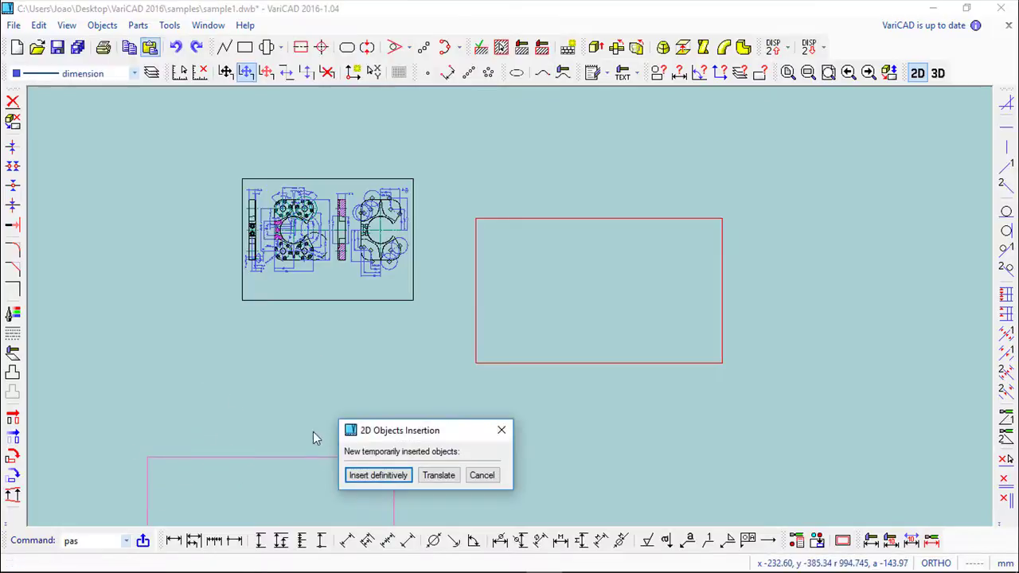
middle_click_drag(280, 377, 271, 214)
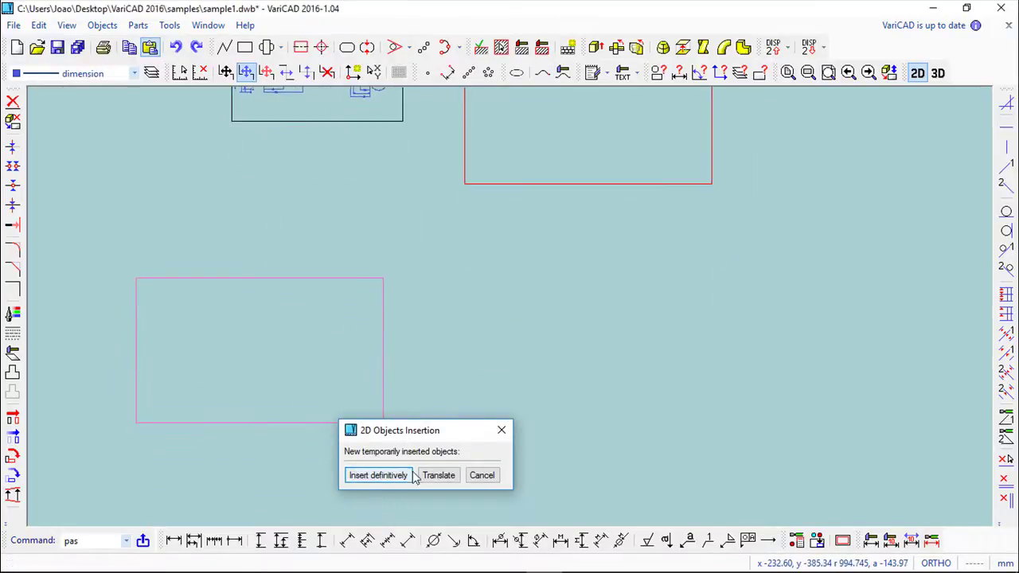
left_click(437, 478)
left_click(434, 371)
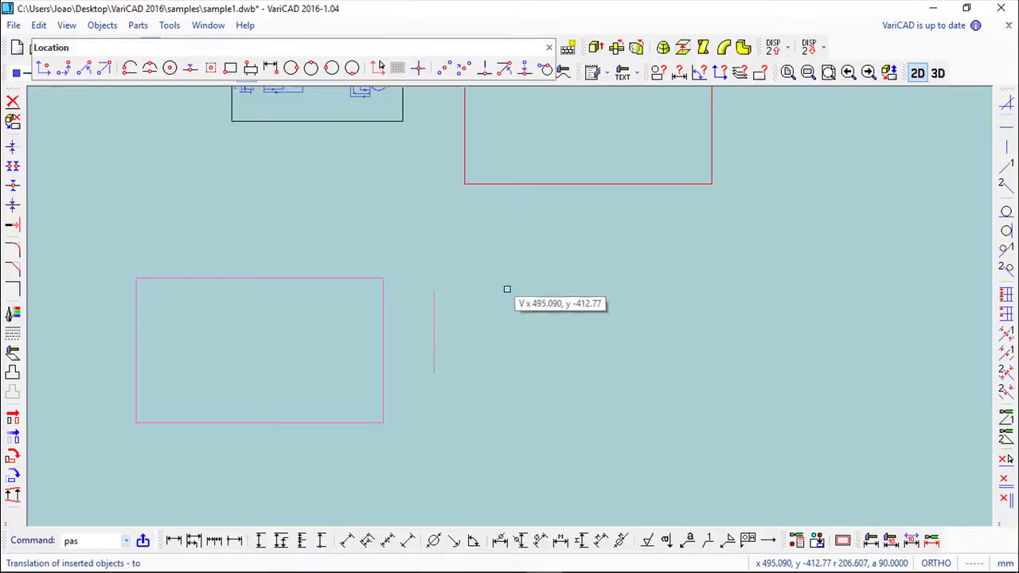
left_click(507, 289)
left_click(739, 307)
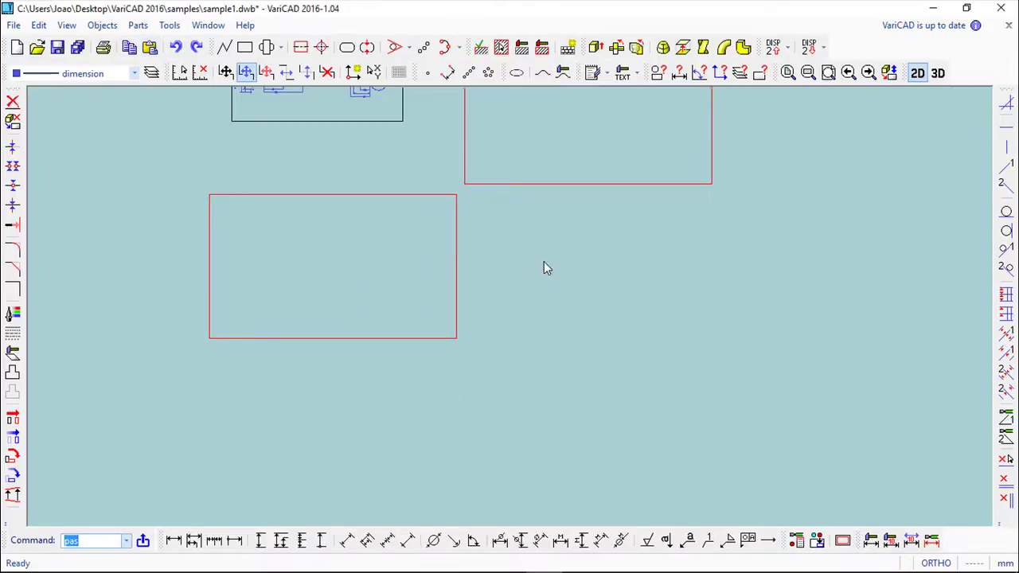
mouse_move(548, 281)
middle_mouse_down()
mouse_move(546, 400)
mouse_move(497, 379)
mouse_move(477, 400)
middle_mouse_up()
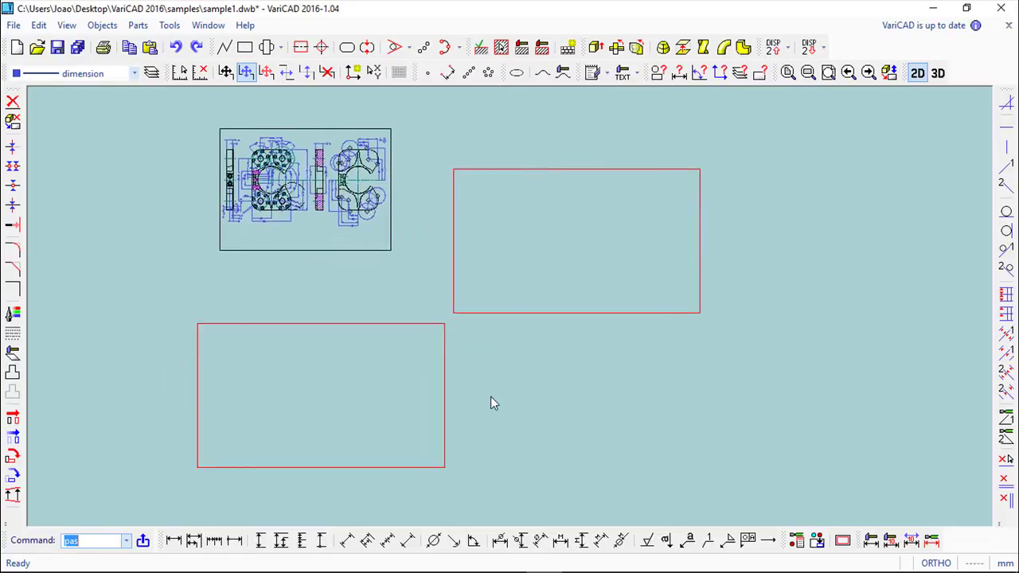